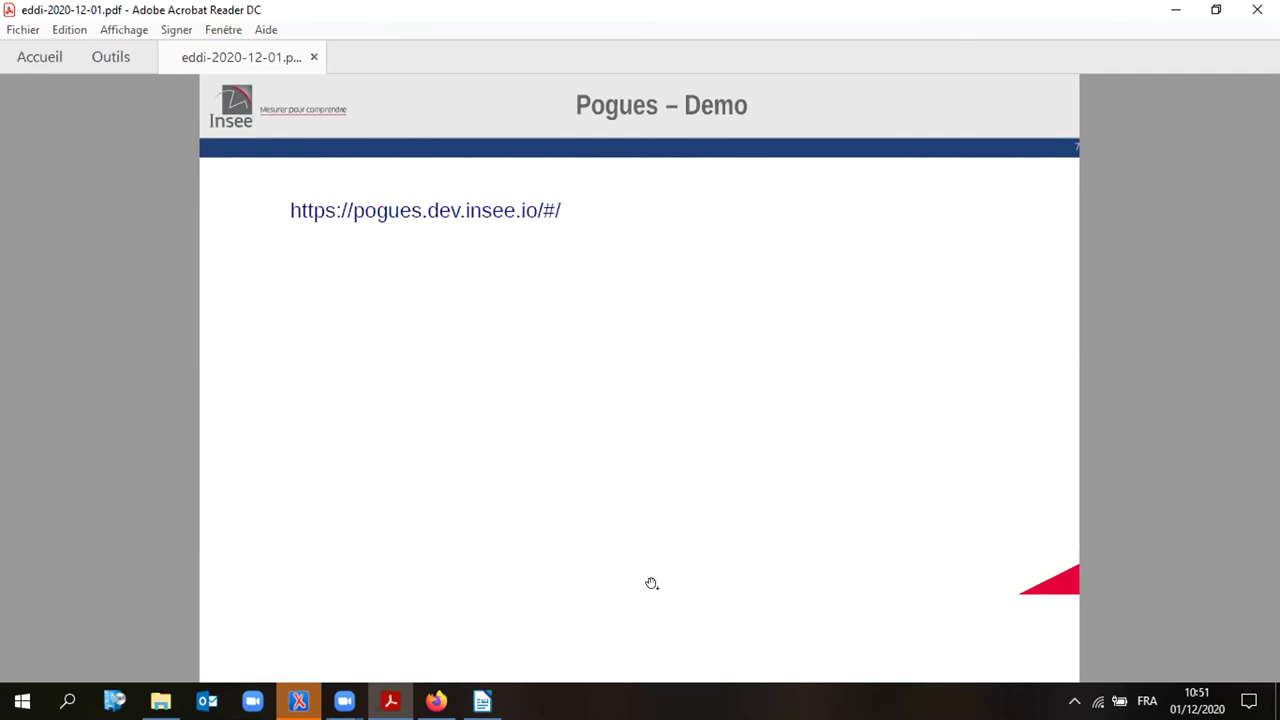
Step: Switch to Pogues in Firefox, open the eddi questionnaire example and add a question labelled "Have you ever used Pogues?"
{"action": "left_click", "coordinate": [436, 701]}
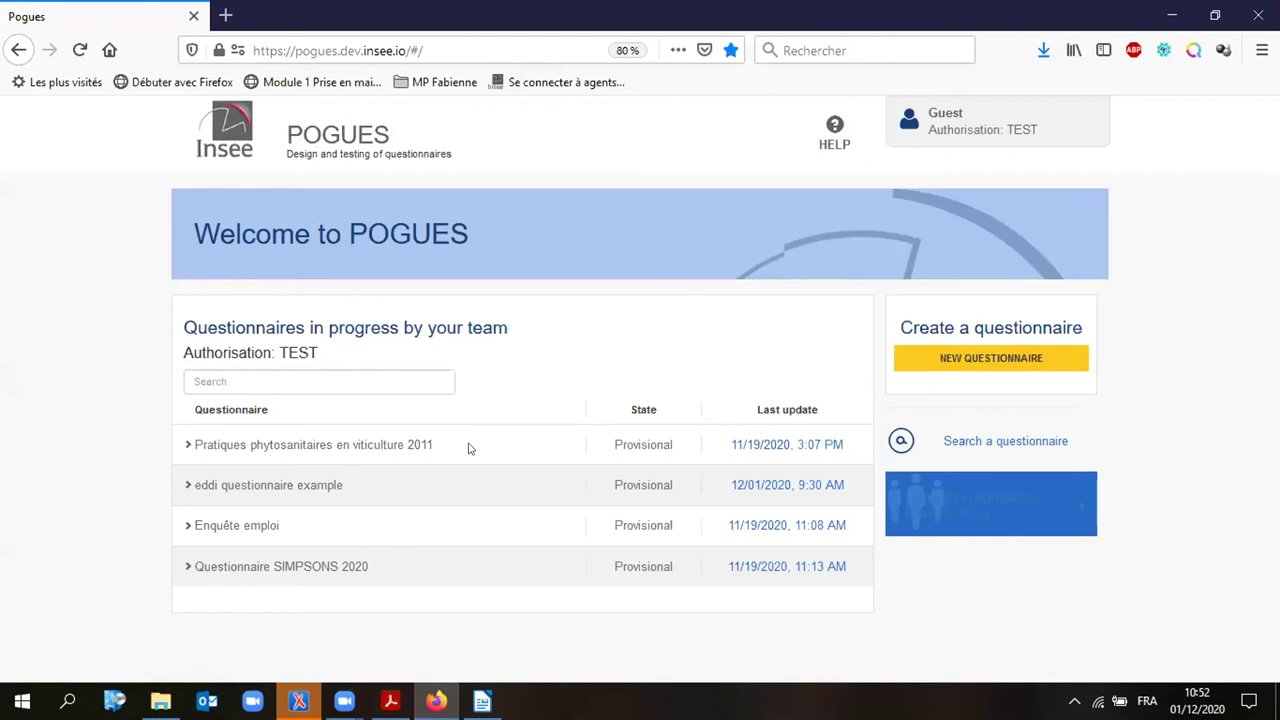
{"action": "left_click", "coordinate": [261, 487]}
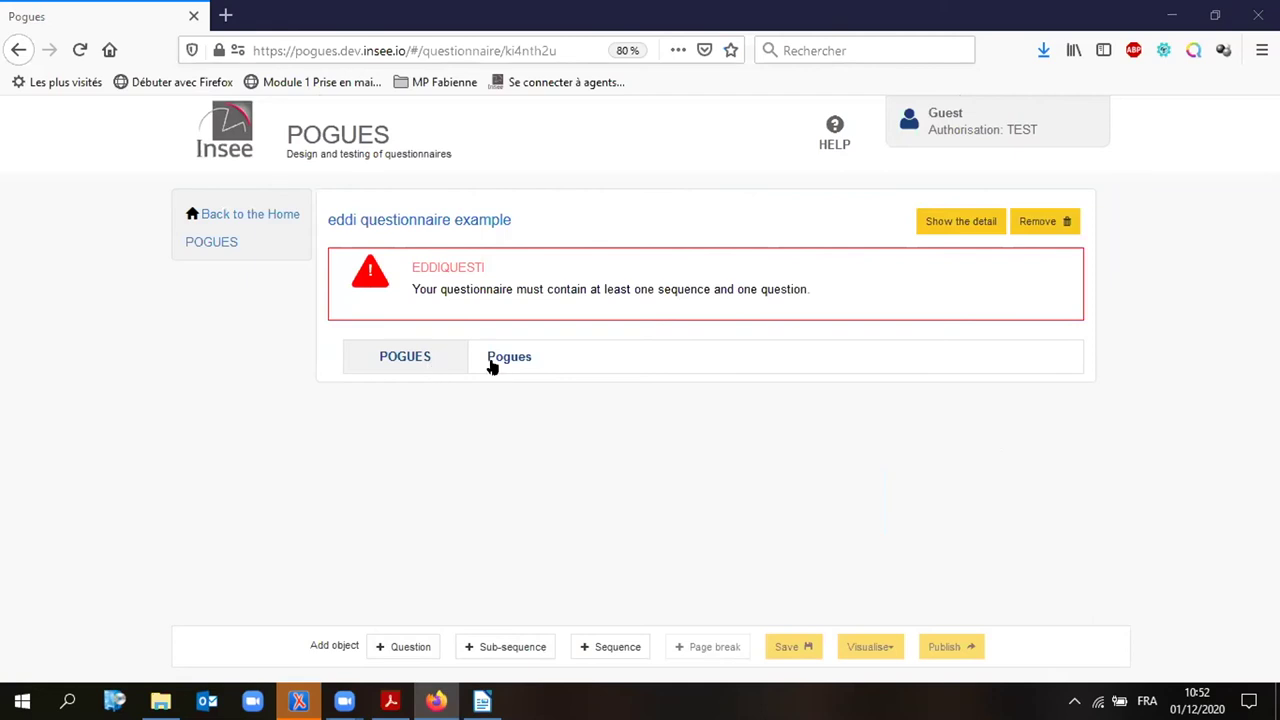
{"action": "left_click", "coordinate": [412, 648]}
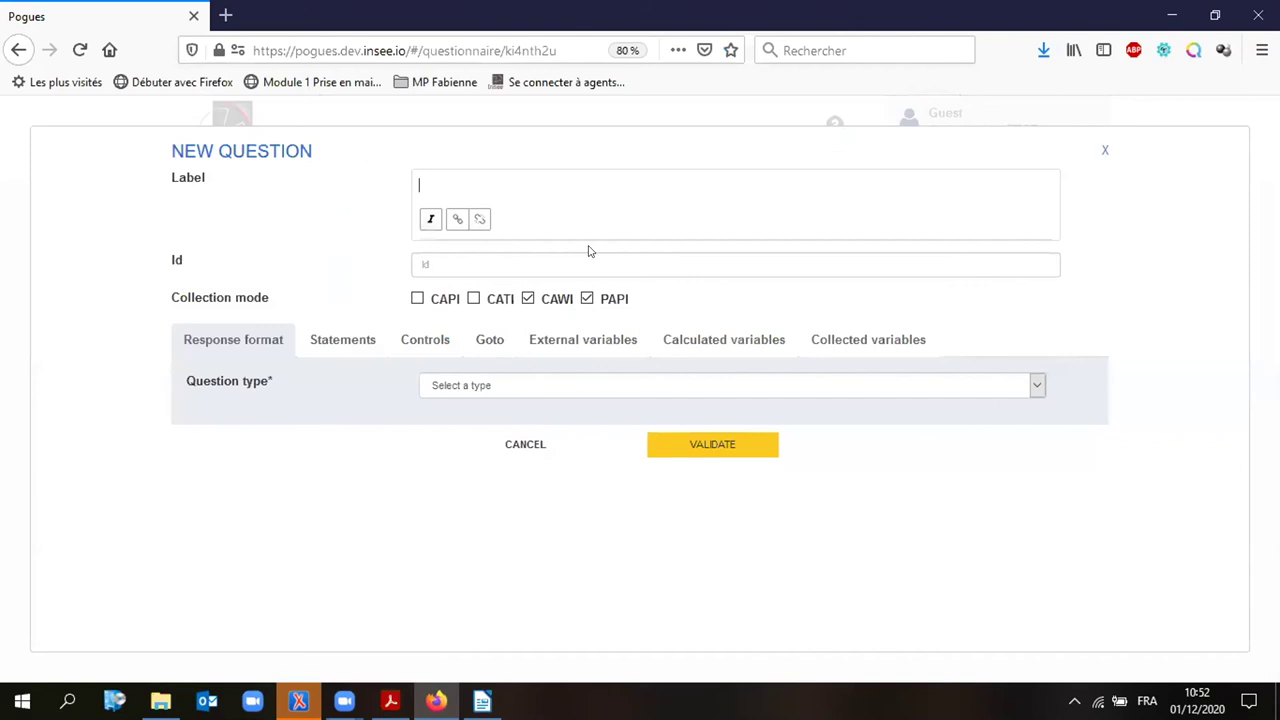
{"action": "type", "text": "Have you ever used Pogu"}
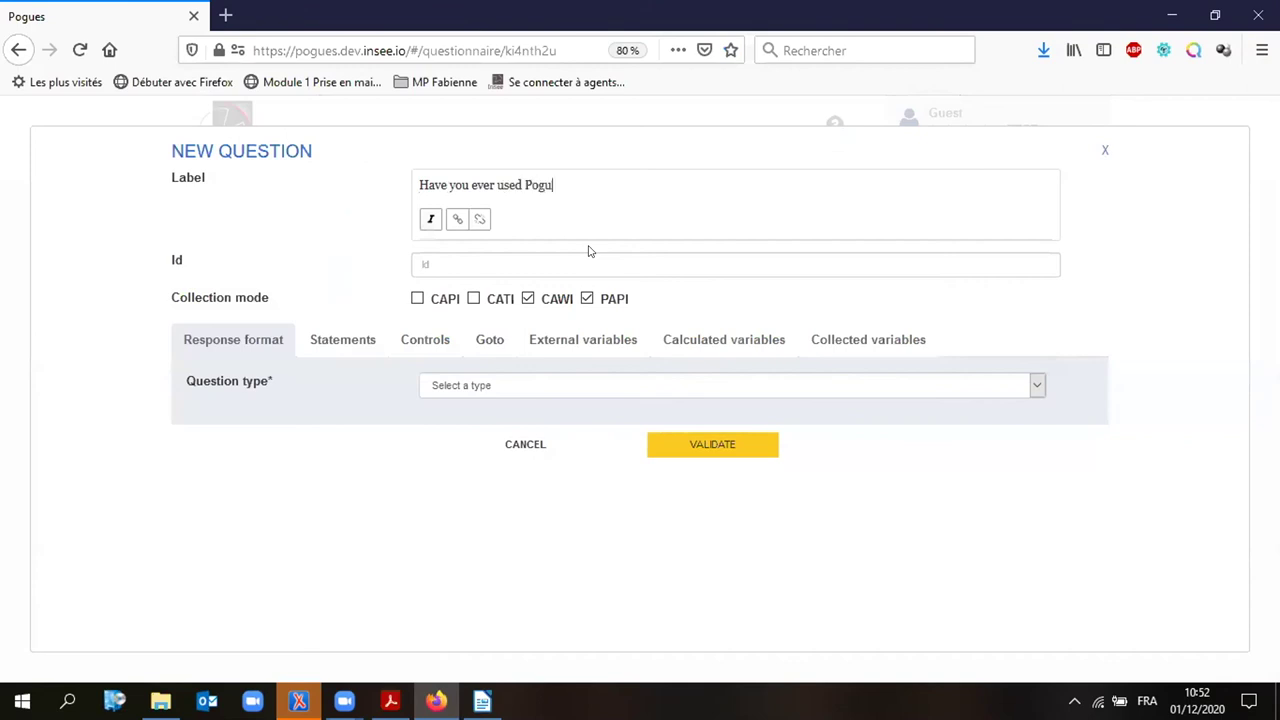
{"action": "type", "text": "es?"}
Step: Replace the new question's suggested Id with USEPOGUES
{"action": "left_click", "coordinate": [487, 257]}
{"action": "key", "text": "BackSpace"}
{"action": "key", "text": "BackSpace"}
{"action": "key", "text": "BackSpace"}
{"action": "key", "text": "BackSpace"}
{"action": "key", "text": "BackSpace"}
{"action": "key", "text": "BackSpace"}
{"action": "key", "text": "BackSpace"}
{"action": "key", "text": "BackSpace"}
{"action": "key", "text": "BackSpace"}
{"action": "type", "text": "USE"}
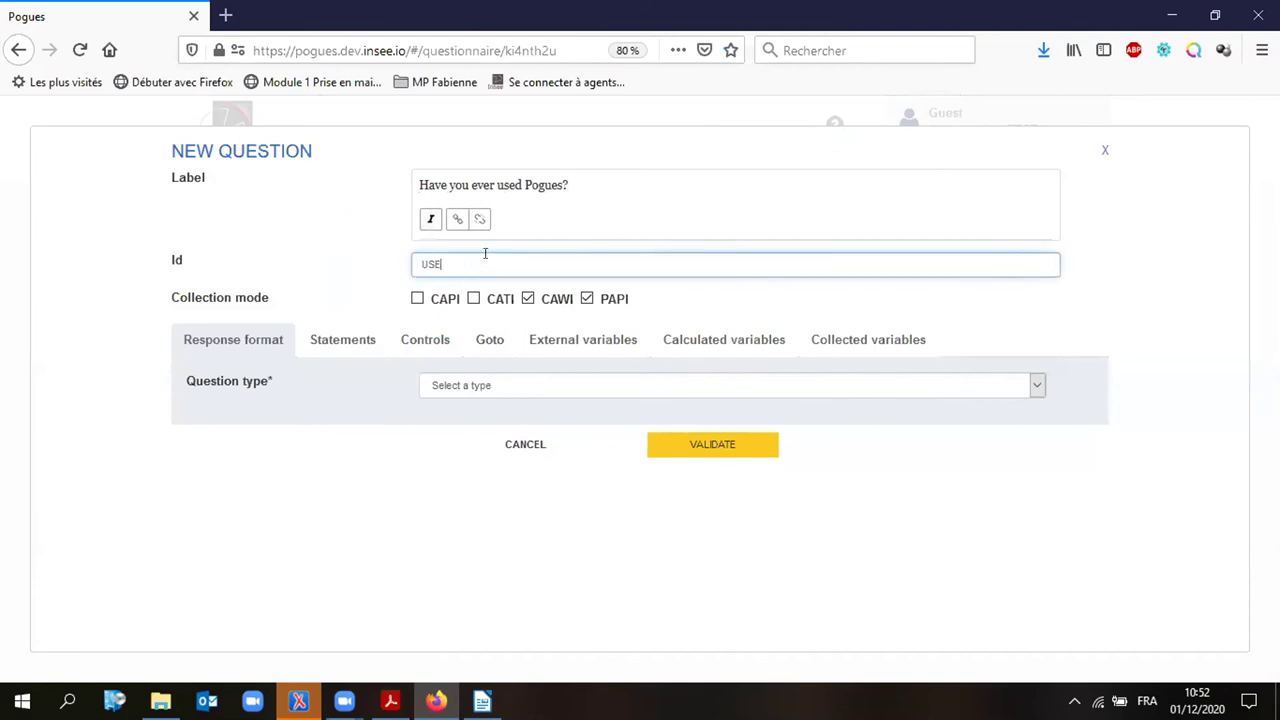
{"action": "type", "text": "POGIUE"}
{"action": "key", "text": "BackSpace"}
{"action": "key", "text": "BackSpace"}
{"action": "type", "text": "UES"}
Step: Make the question a Single choice response with a new code list named Yes-No
{"action": "left_click", "coordinate": [489, 385]}
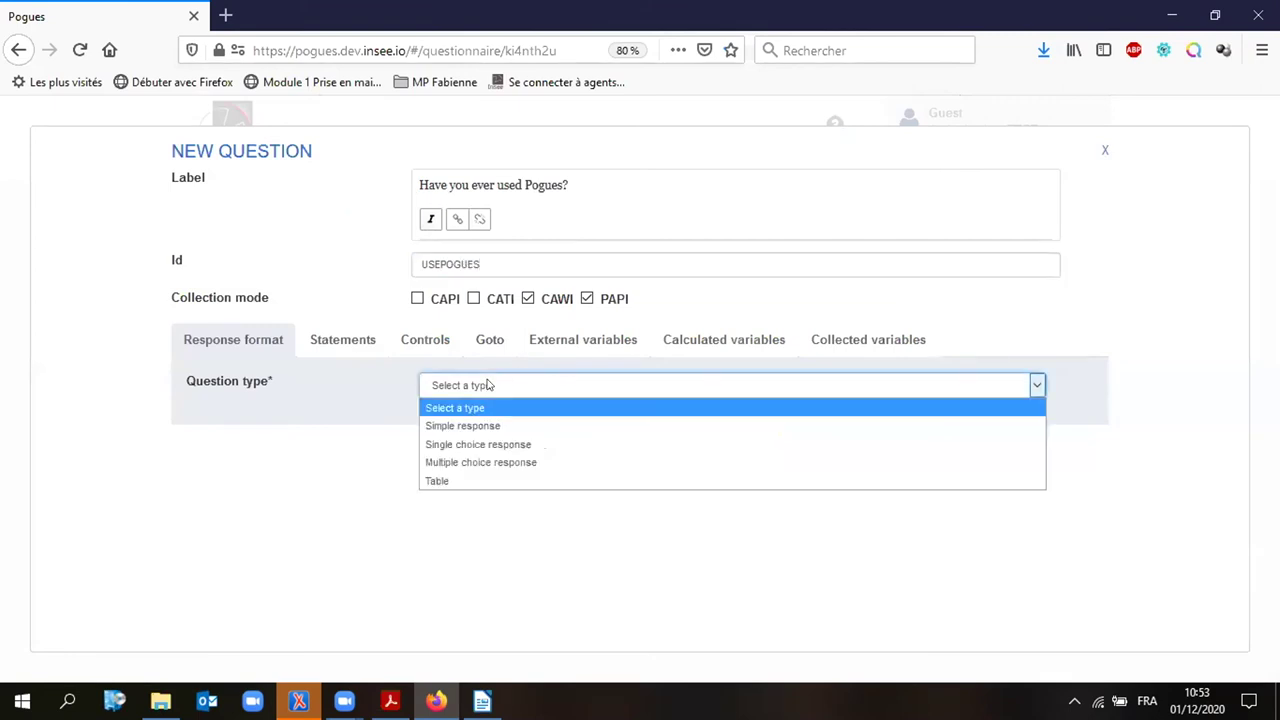
{"action": "left_click", "coordinate": [499, 447]}
{"action": "type", "text": "Yes-No"}
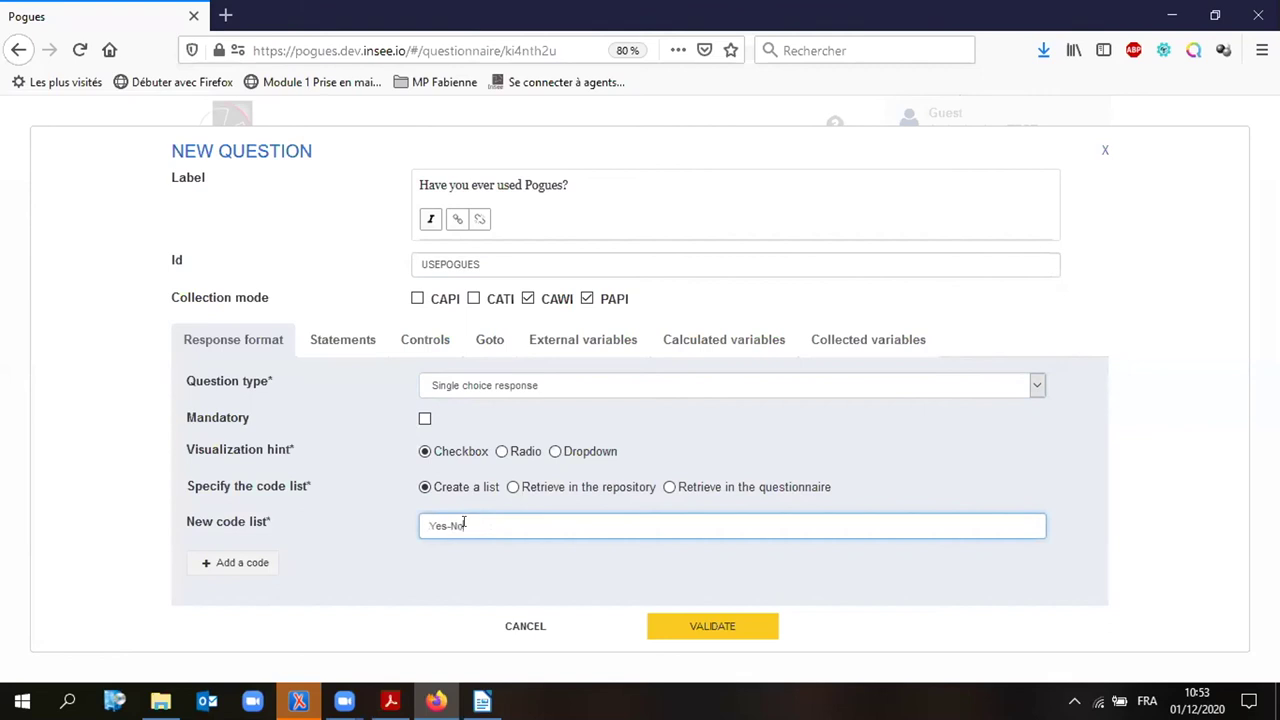
Step: Add code 1 with the label Yes to the Yes-No code list
{"action": "left_click", "coordinate": [240, 563]}
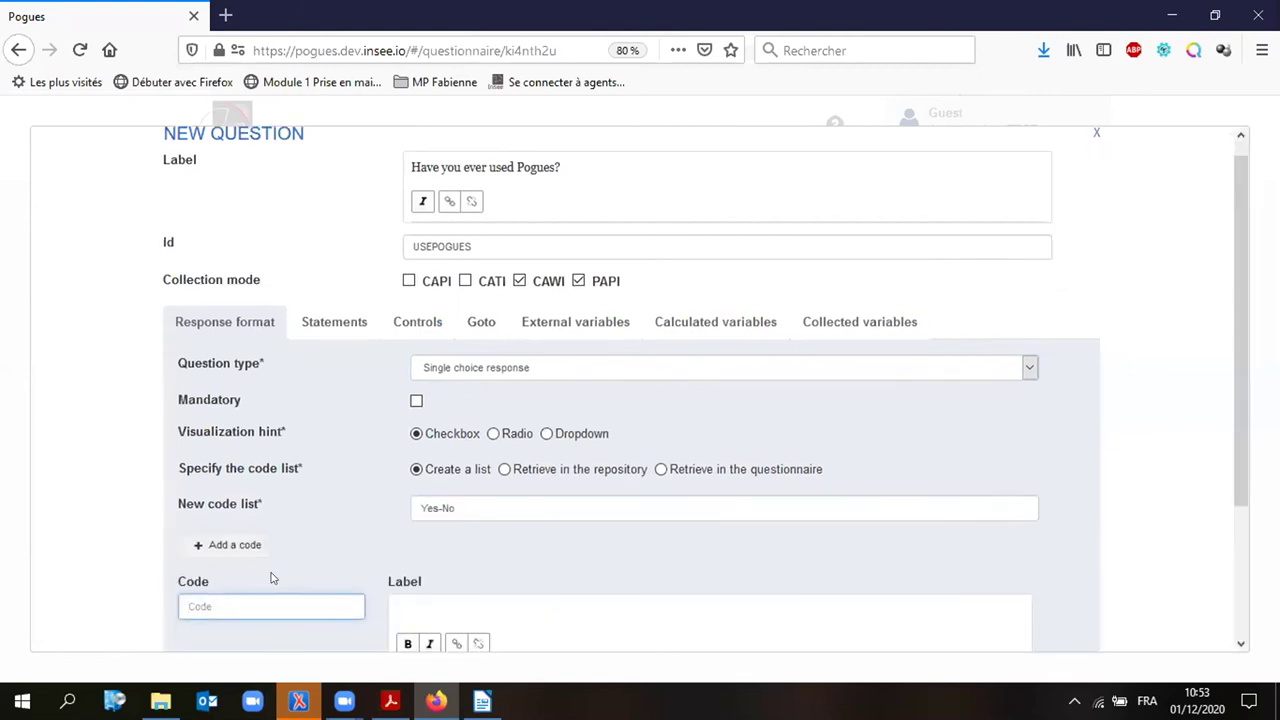
{"action": "type", "text": "1"}
{"action": "left_click", "coordinate": [463, 540]}
{"action": "type", "text": "Yes"}
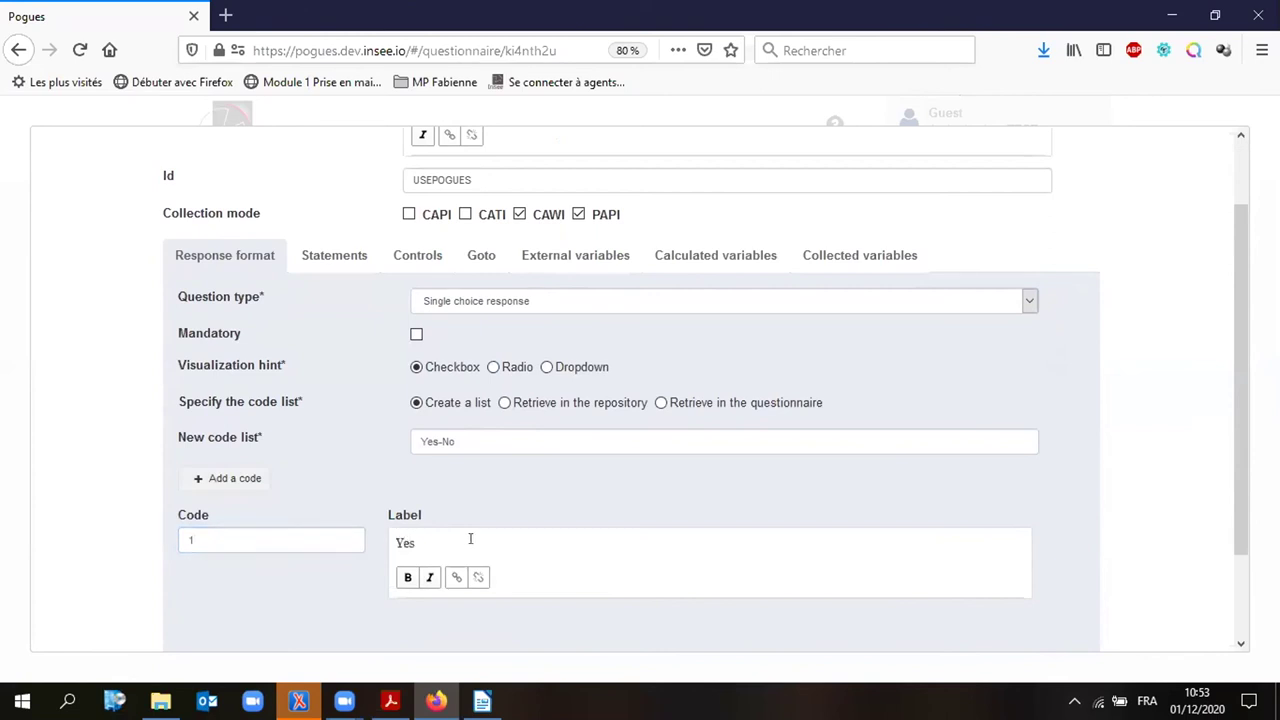
{"action": "scroll", "coordinate": [450, 560], "scroll_direction": "down", "scroll_amount": 2}
{"action": "left_click", "coordinate": [205, 576]}
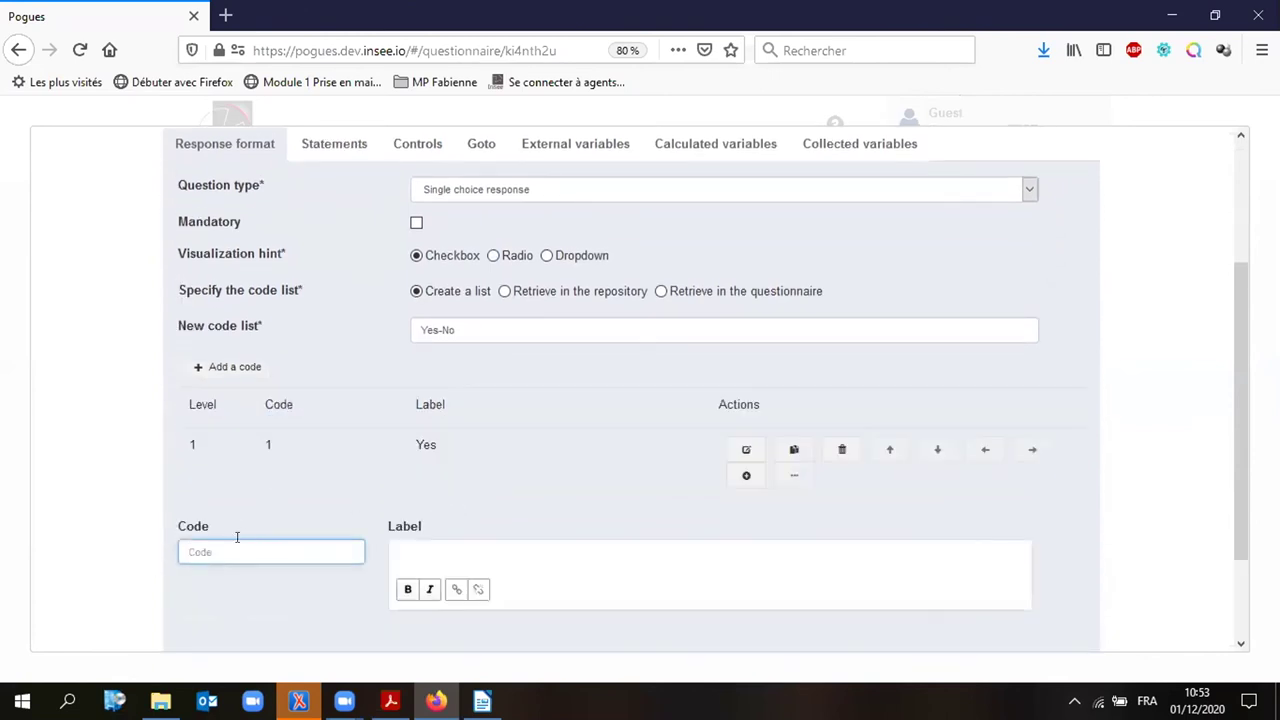
Step: Add code 2 with the label No to the Yes-No code list
{"action": "type", "text": "2"}
{"action": "left_click", "coordinate": [446, 552]}
{"action": "type", "text": "No"}
{"action": "scroll", "coordinate": [459, 546], "scroll_direction": "down", "scroll_amount": 2}
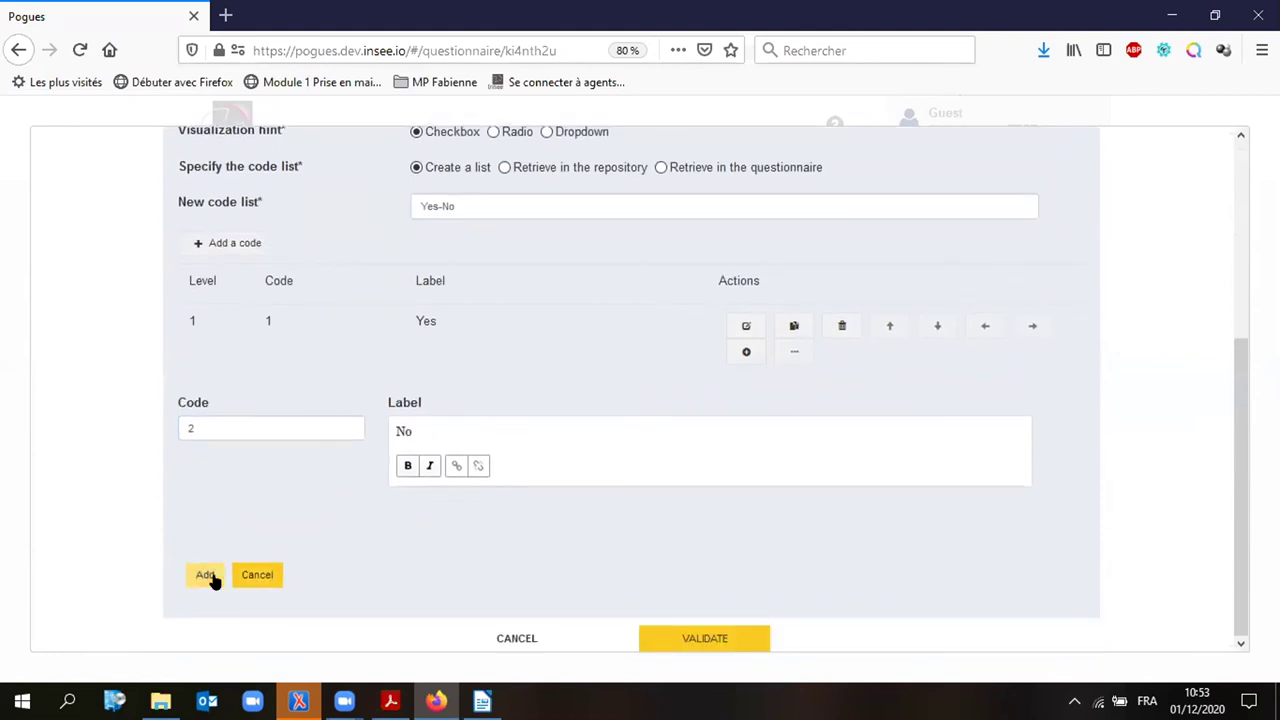
{"action": "left_click", "coordinate": [206, 574]}
Step: Generate the collected variables for the USEPOGUES question and validate the question
{"action": "scroll", "coordinate": [663, 608], "scroll_direction": "down", "scroll_amount": 2}
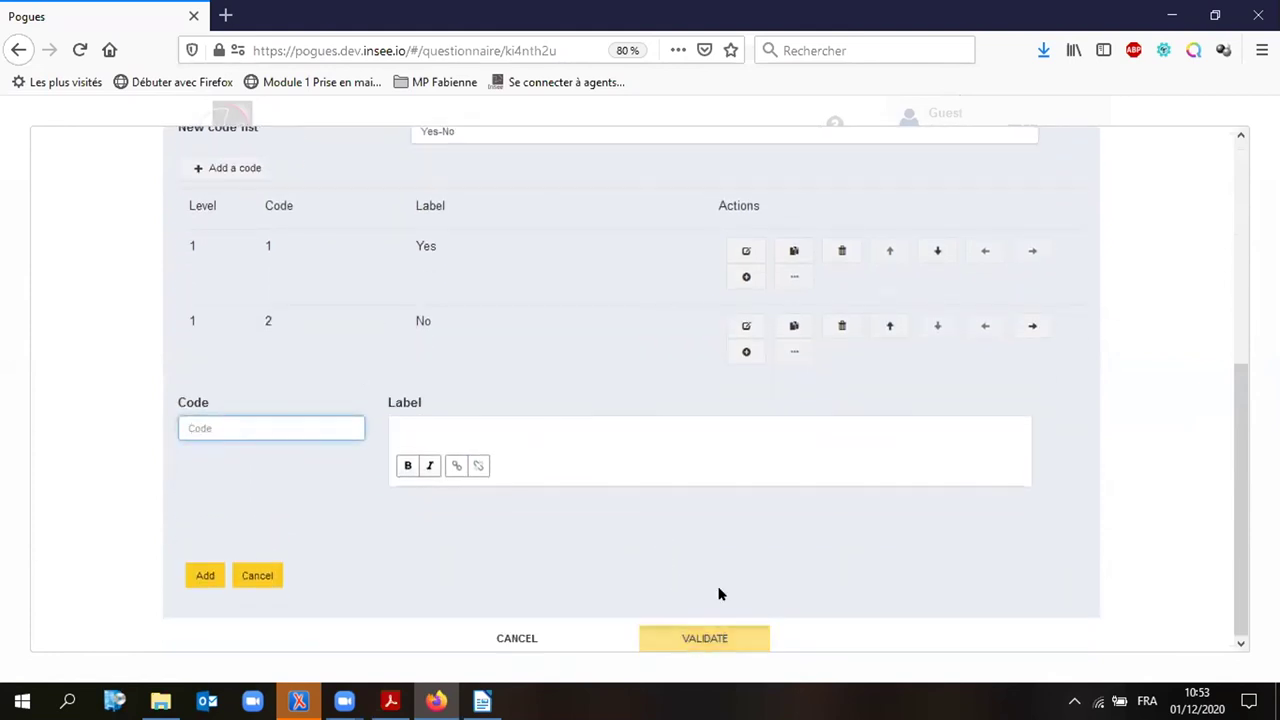
{"action": "scroll", "coordinate": [728, 553], "scroll_direction": "up", "scroll_amount": 5}
{"action": "left_click", "coordinate": [885, 340]}
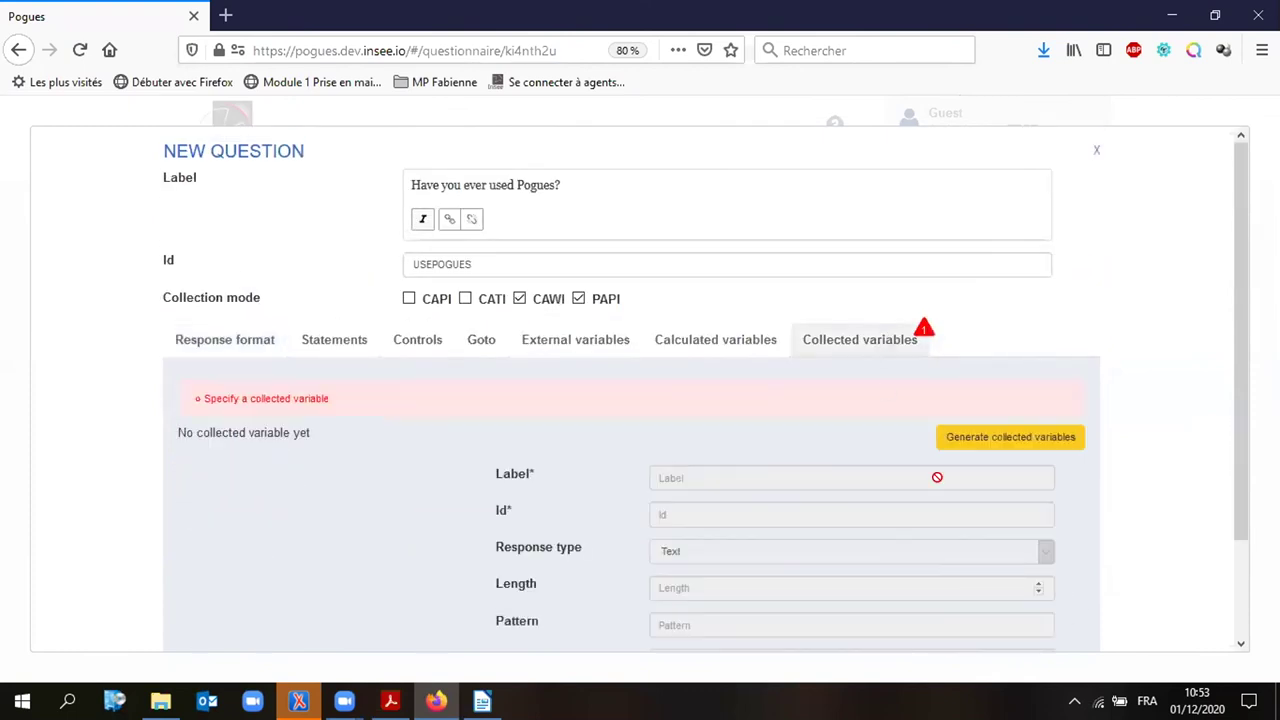
{"action": "left_click", "coordinate": [970, 437]}
{"action": "scroll", "coordinate": [700, 486], "scroll_direction": "down", "scroll_amount": 1}
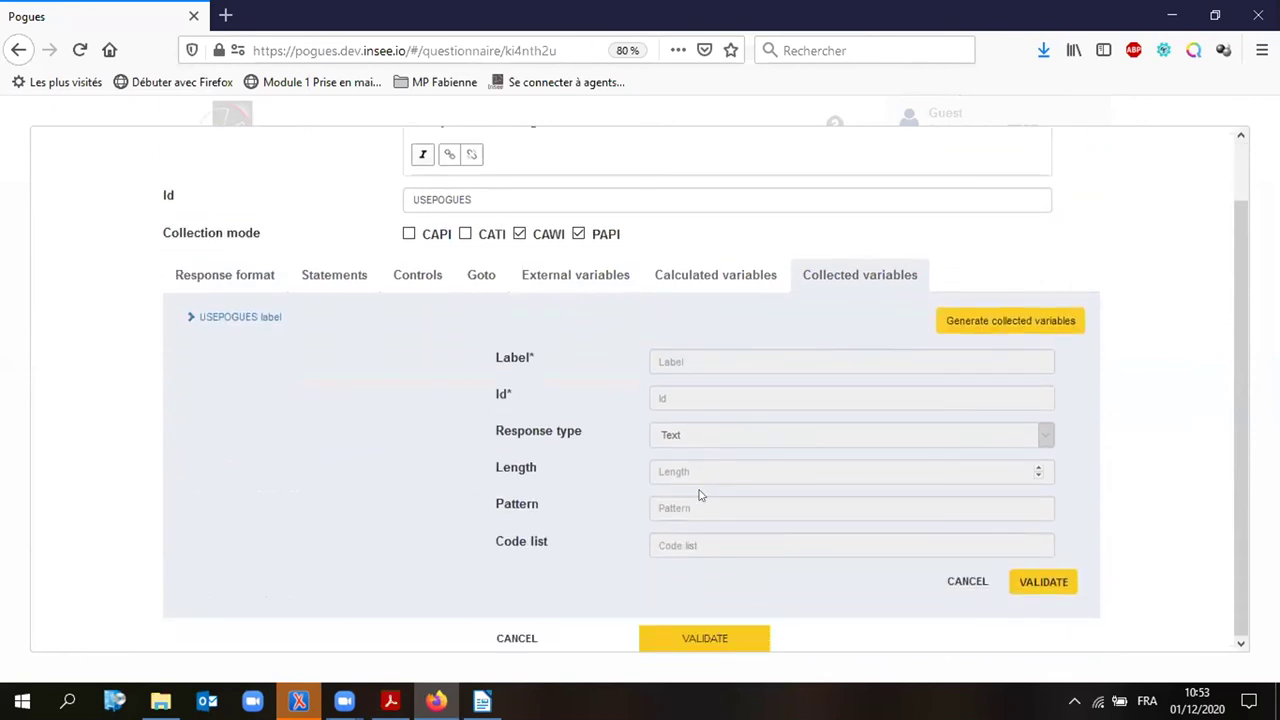
{"action": "left_click", "coordinate": [695, 640]}
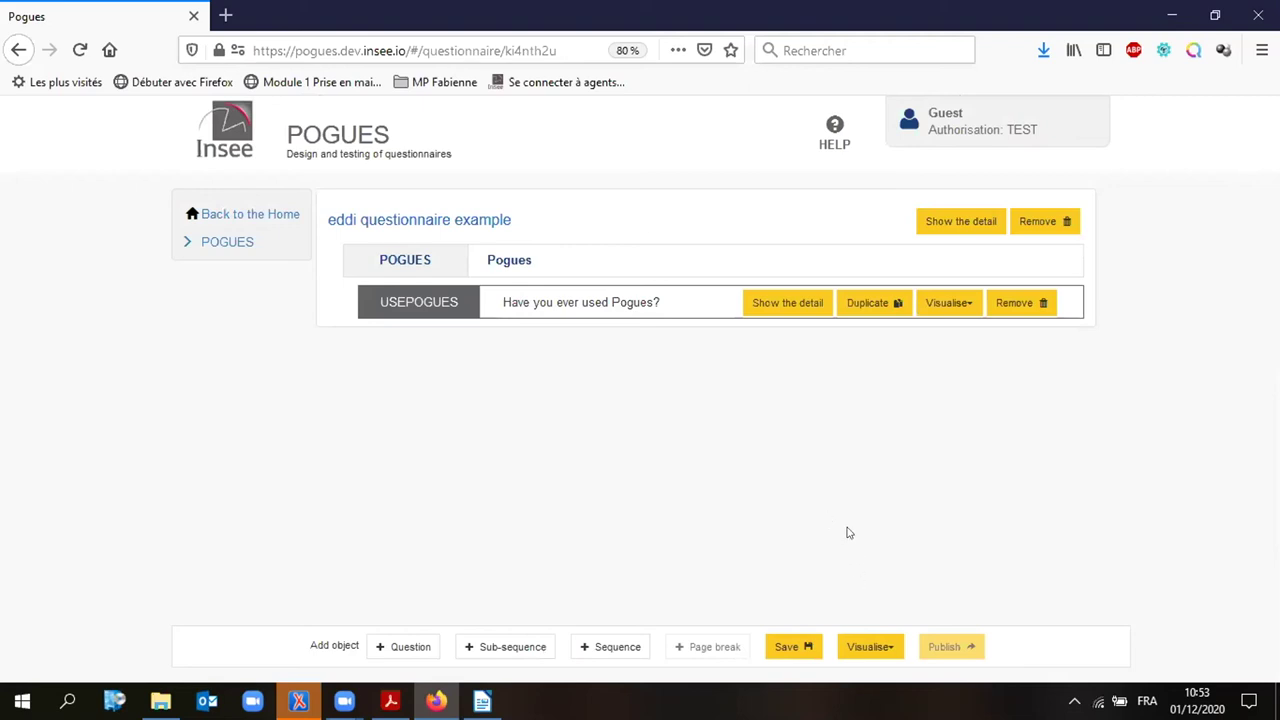
Step: Visualise the whole questionnaire in Web format, retrying from the editor if the preview does not load
{"action": "left_click", "coordinate": [874, 648]}
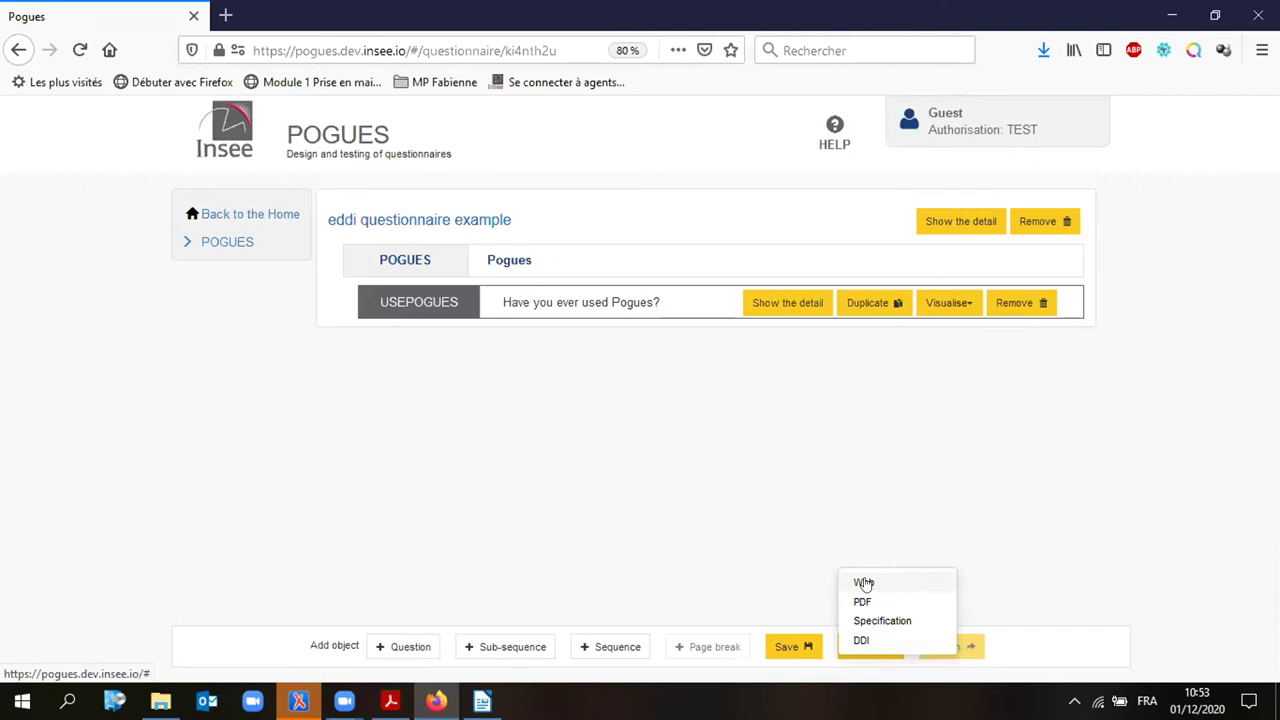
{"action": "left_click", "coordinate": [864, 583]}
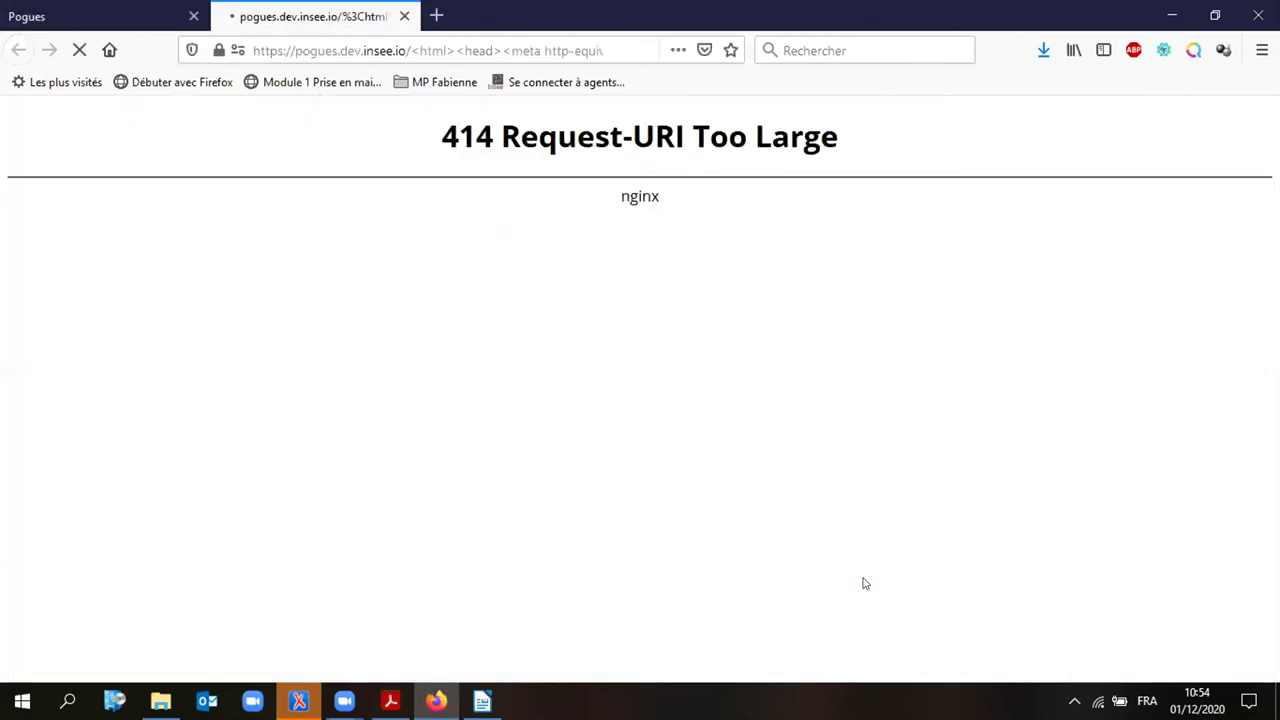
{"action": "left_click", "coordinate": [104, 15]}
{"action": "left_click", "coordinate": [855, 646]}
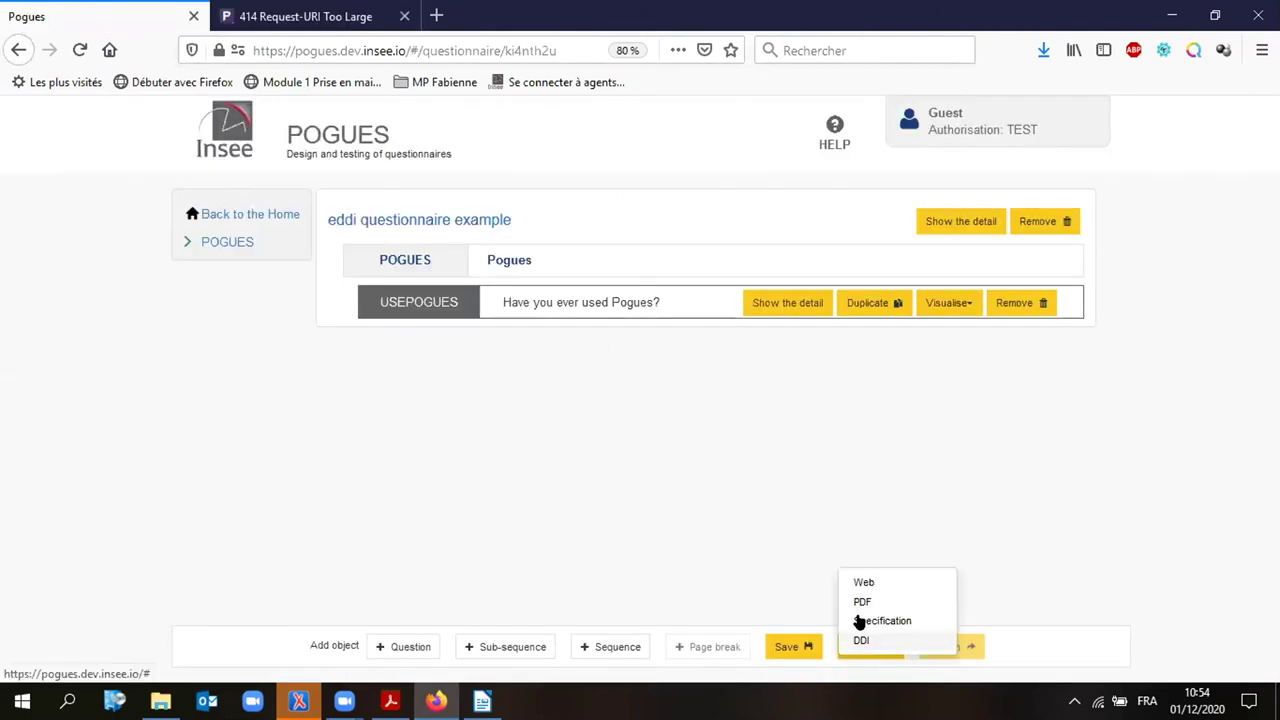
{"action": "left_click", "coordinate": [862, 583]}
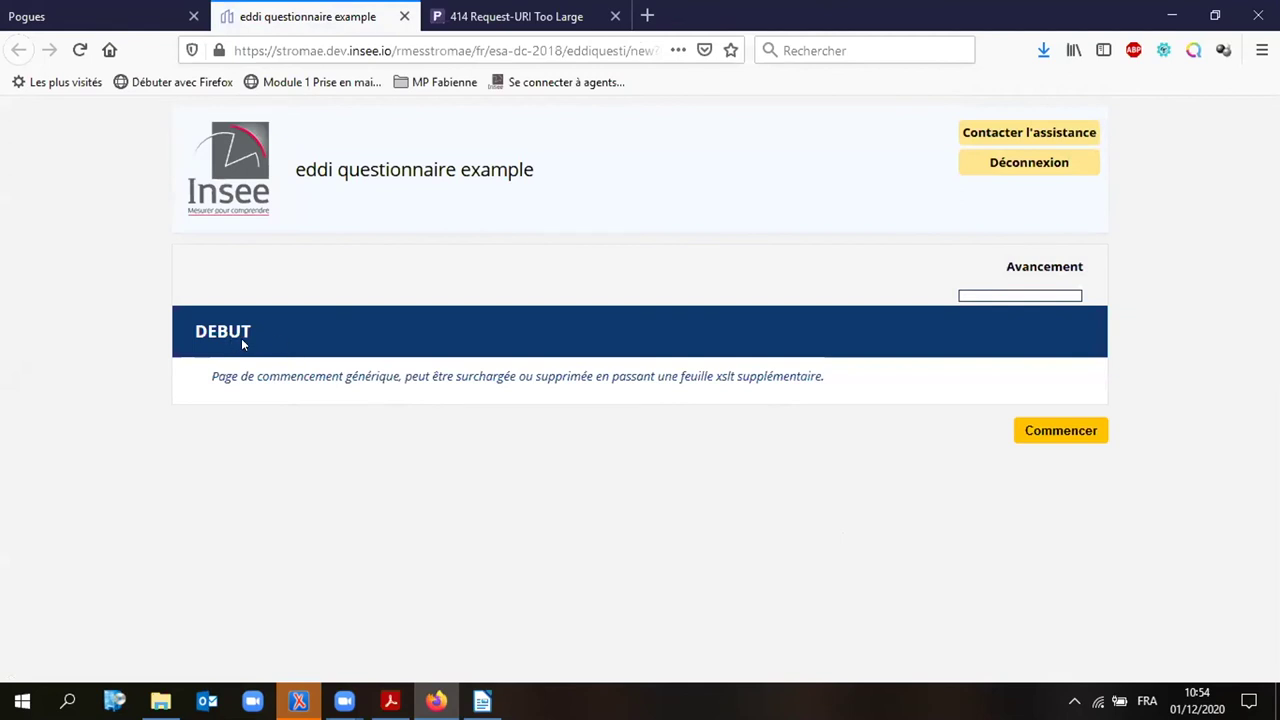
Step: Go through the web questionnaire from its start page to its end page and return to the Pogues editor
{"action": "left_click", "coordinate": [1019, 431]}
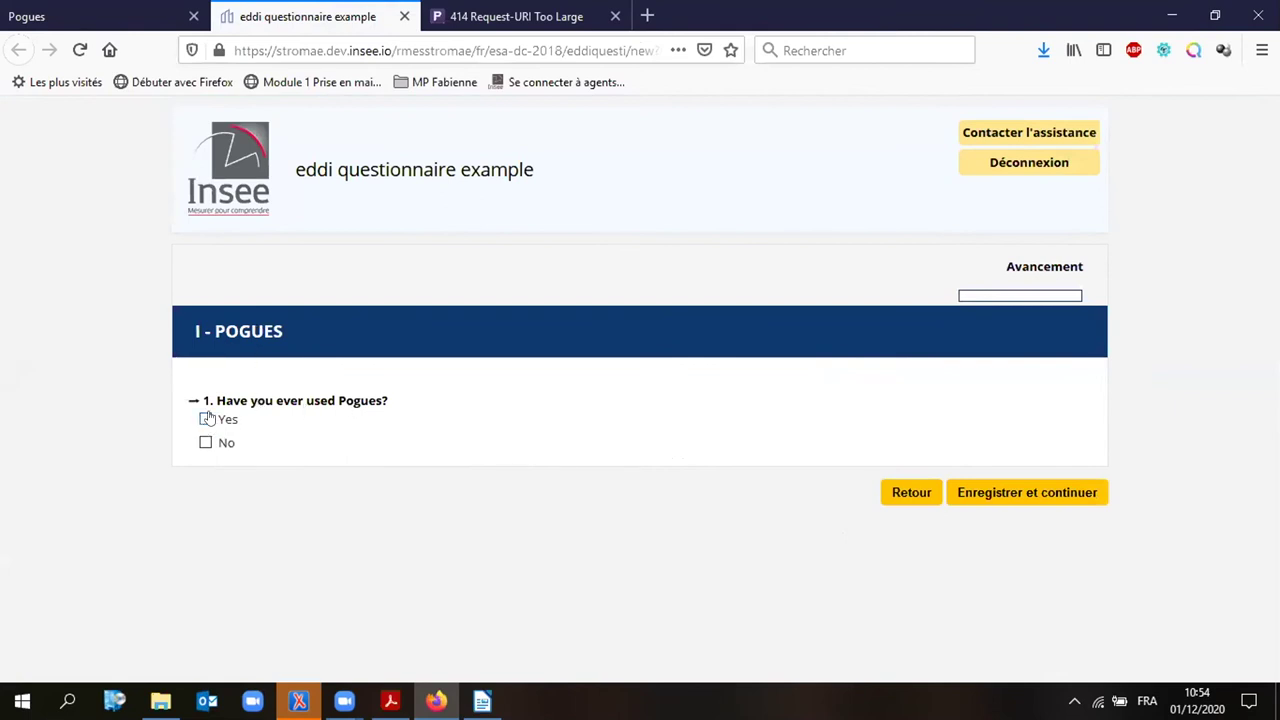
{"action": "left_click", "coordinate": [966, 494]}
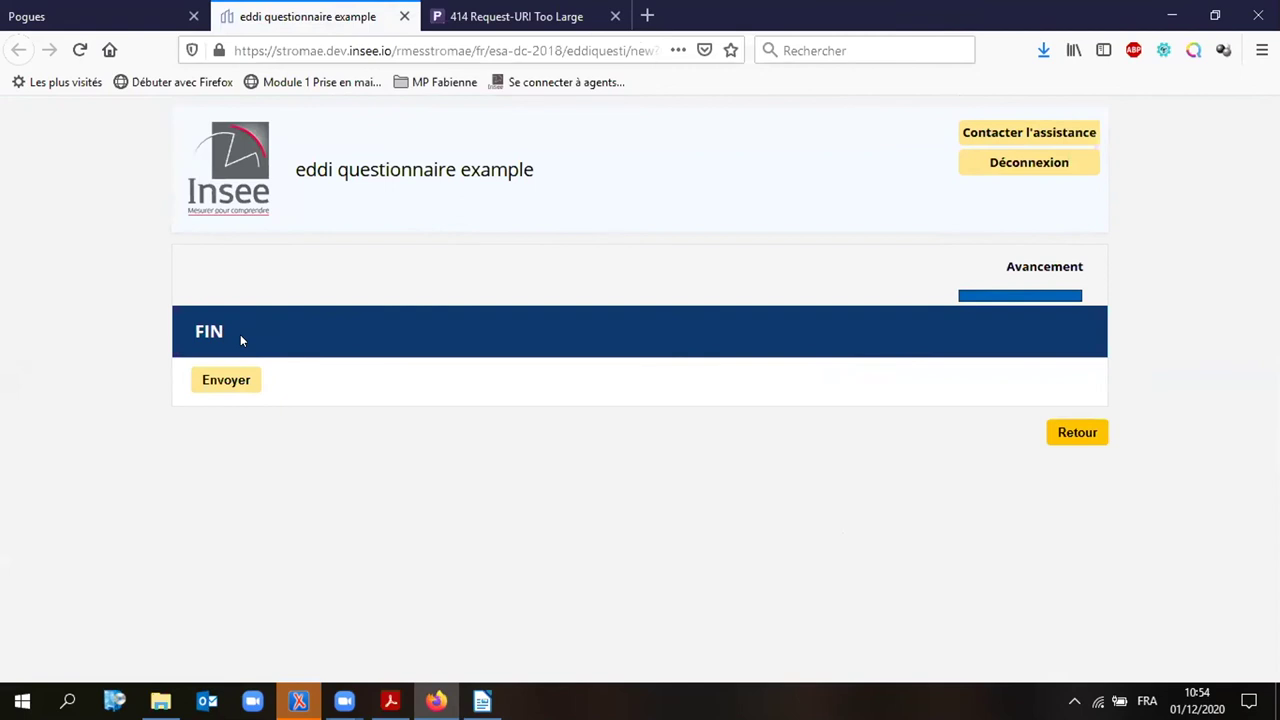
{"action": "left_click", "coordinate": [140, 16]}
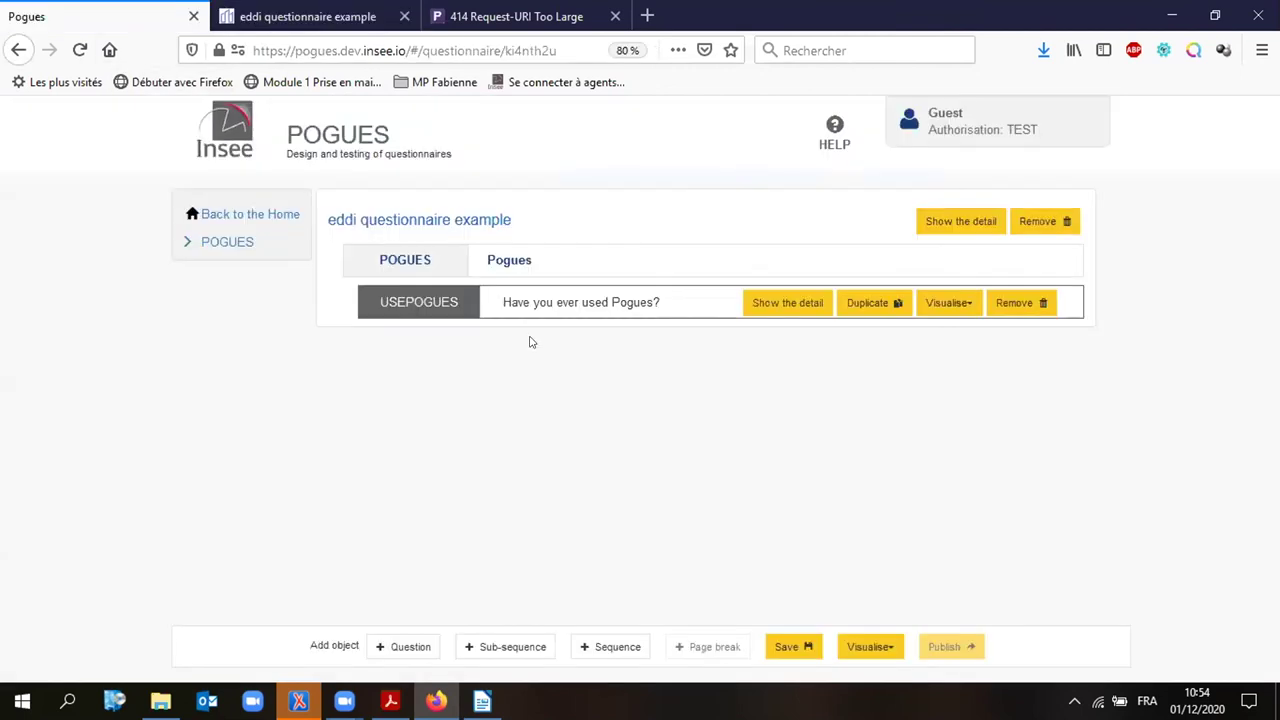
Step: Add another question labelled "What do you think of Pogues?"
{"action": "left_click", "coordinate": [386, 650]}
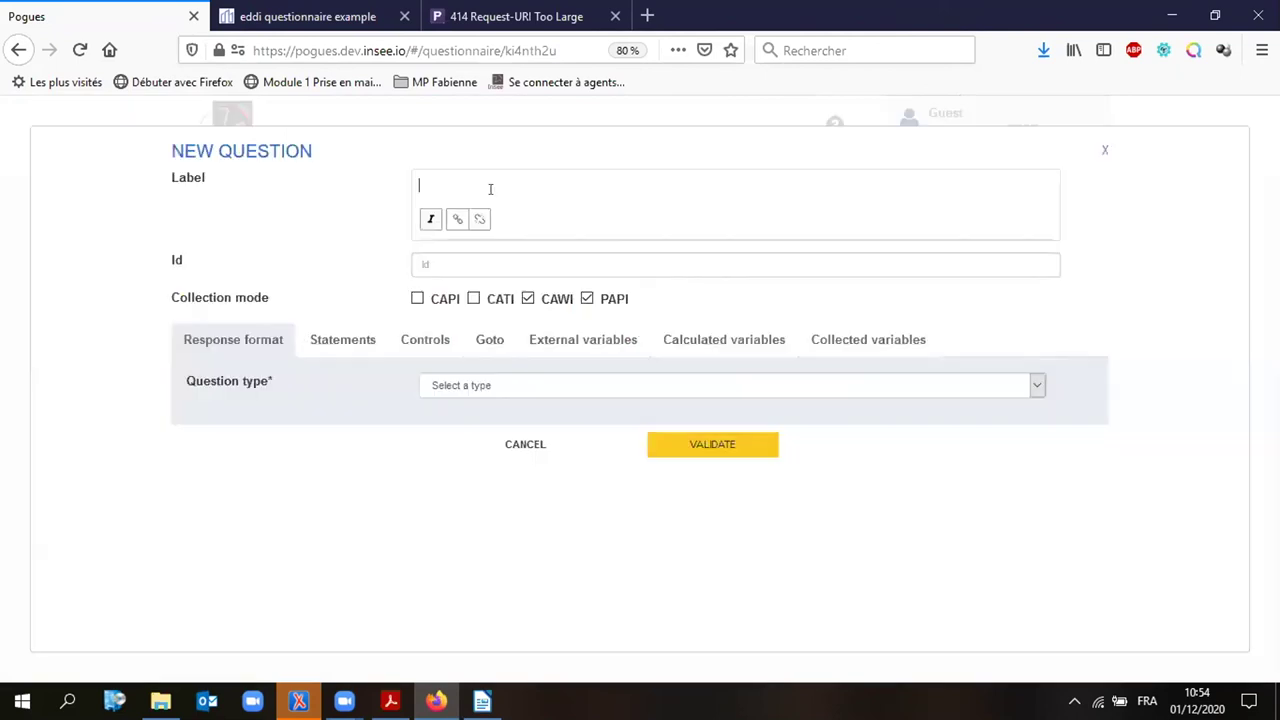
{"action": "type", "text": "What do you think og"}
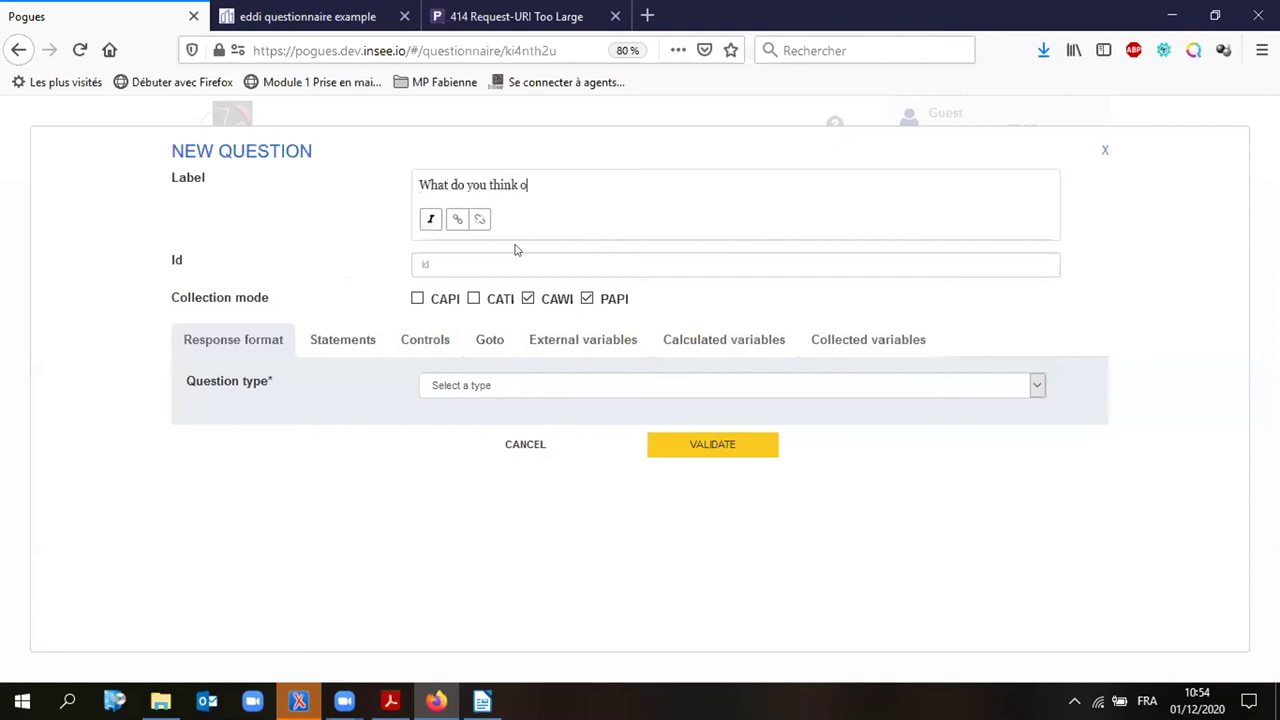
{"action": "key", "text": "BackSpace"}
{"action": "type", "text": "f Pogiue"}
{"action": "key", "text": "BackSpace"}
{"action": "key", "text": "BackSpace"}
{"action": "key", "text": "BackSpace"}
{"action": "type", "text": "ues?"}
Step: Replace the second question's suggested Id with POGUESFEELING
{"action": "left_click", "coordinate": [488, 264]}
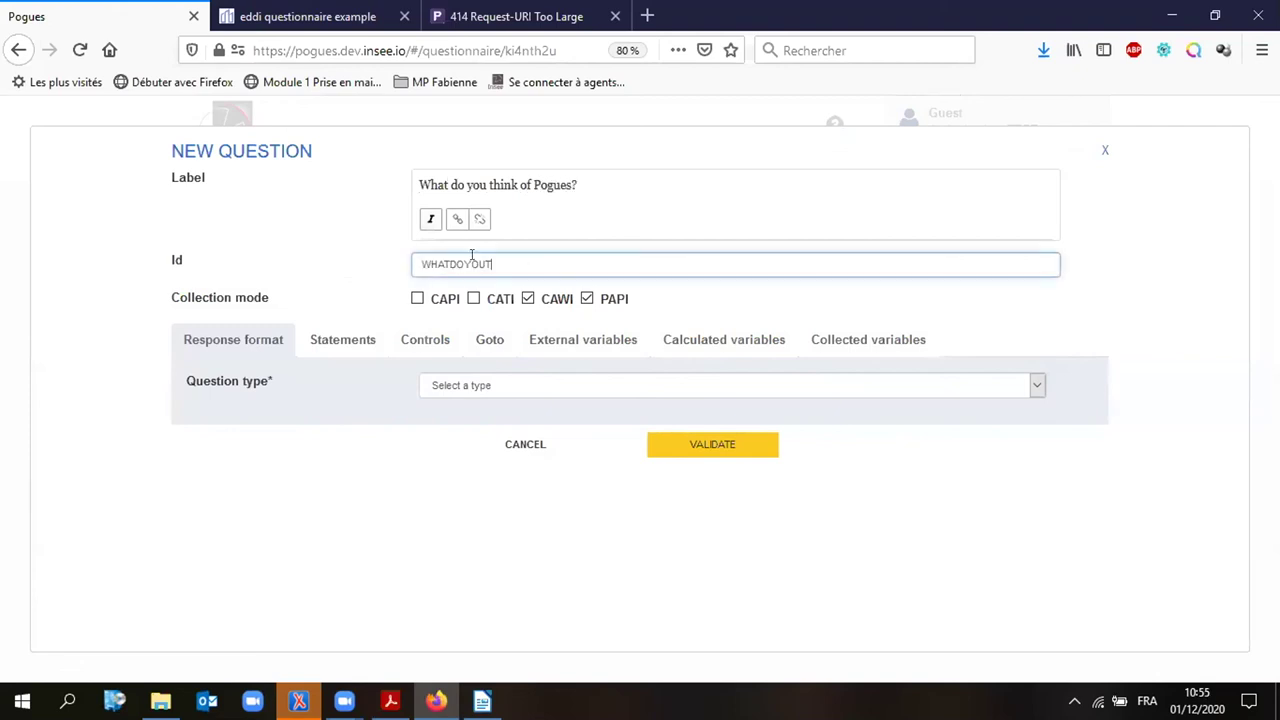
{"action": "double_click", "coordinate": [407, 264]}
{"action": "type", "text": "POGUE"}
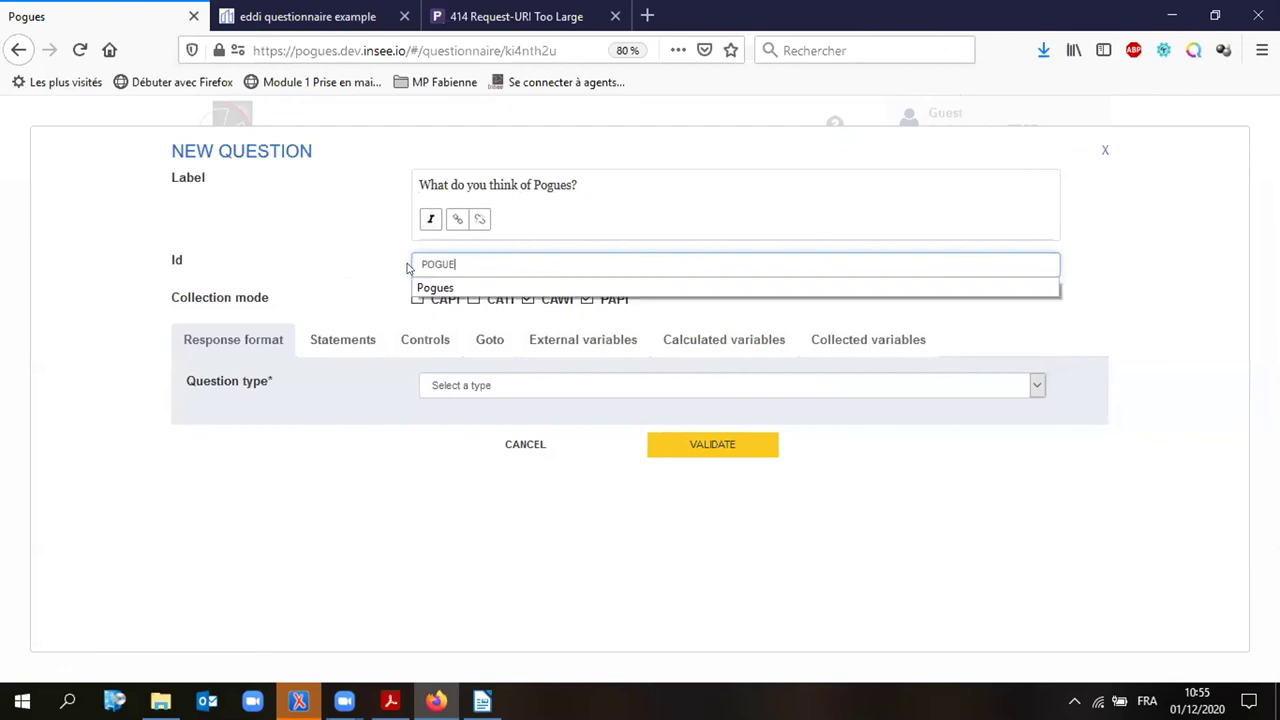
{"action": "type", "text": "SFEELING"}
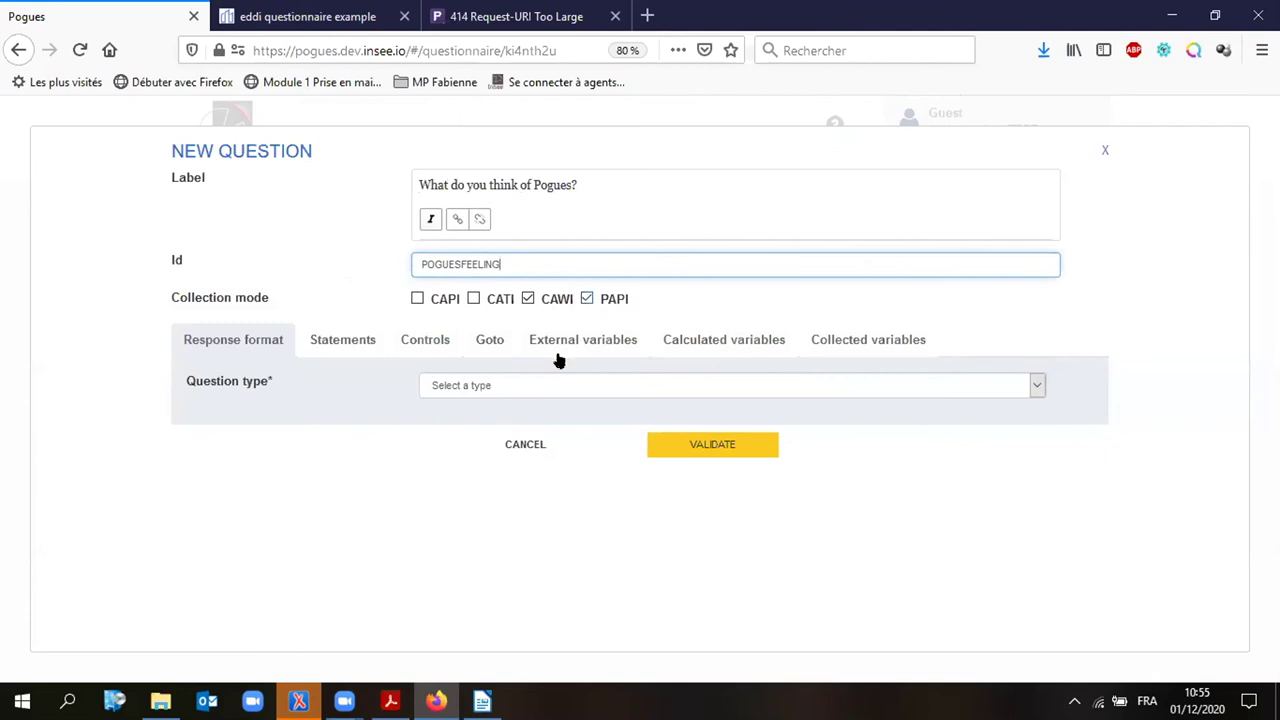
Step: Set the POGUESFEELING question type to Simple response, keeping the Text response type and length 255
{"action": "left_click", "coordinate": [517, 394]}
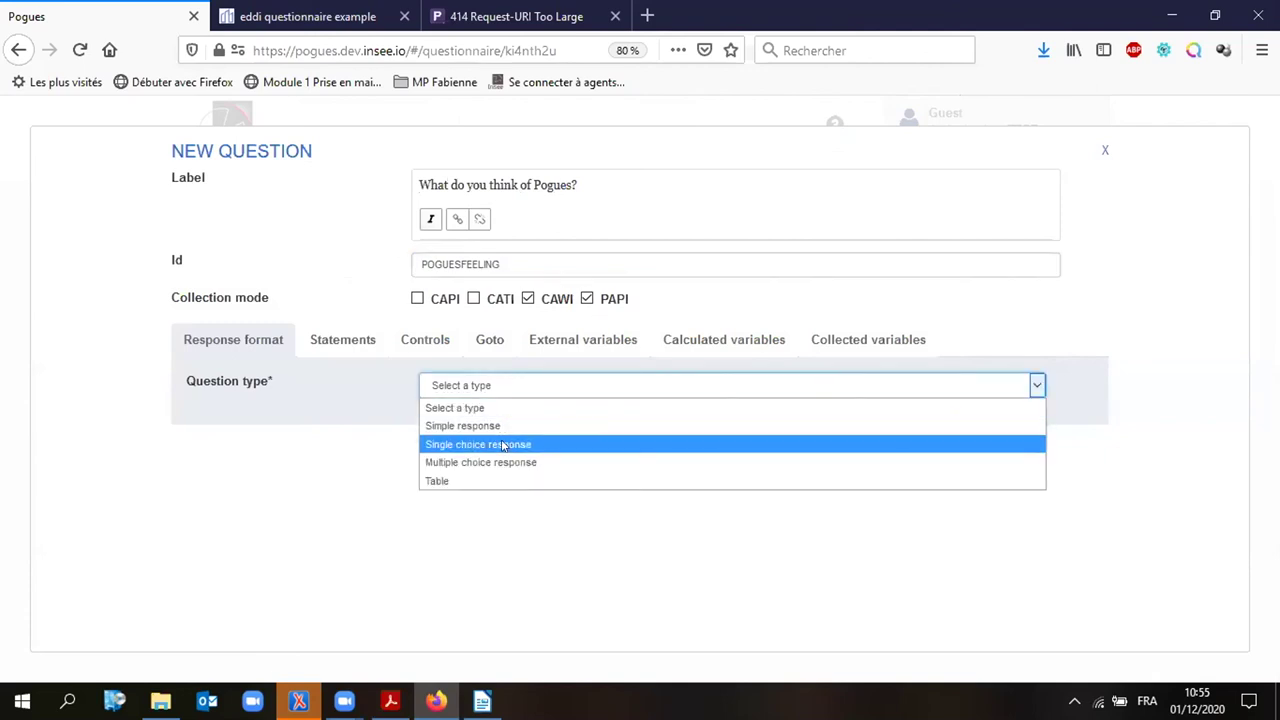
{"action": "left_click", "coordinate": [497, 427]}
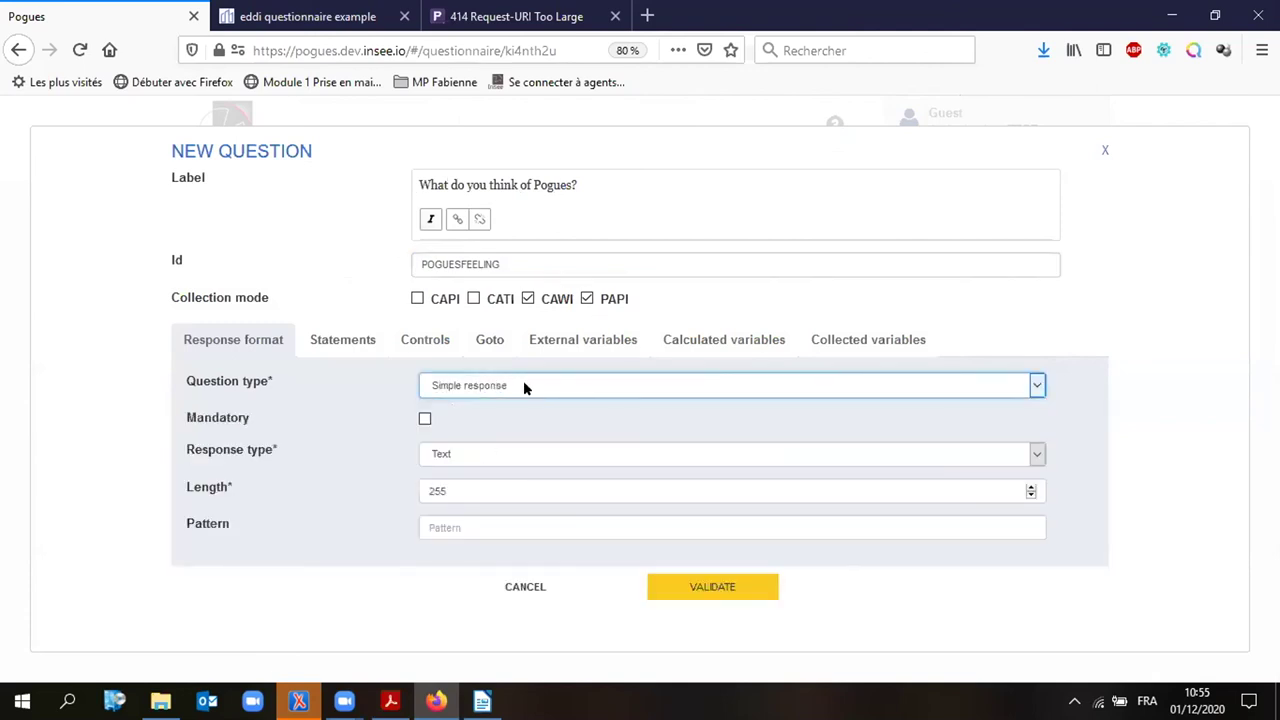
{"action": "left_click", "coordinate": [737, 594]}
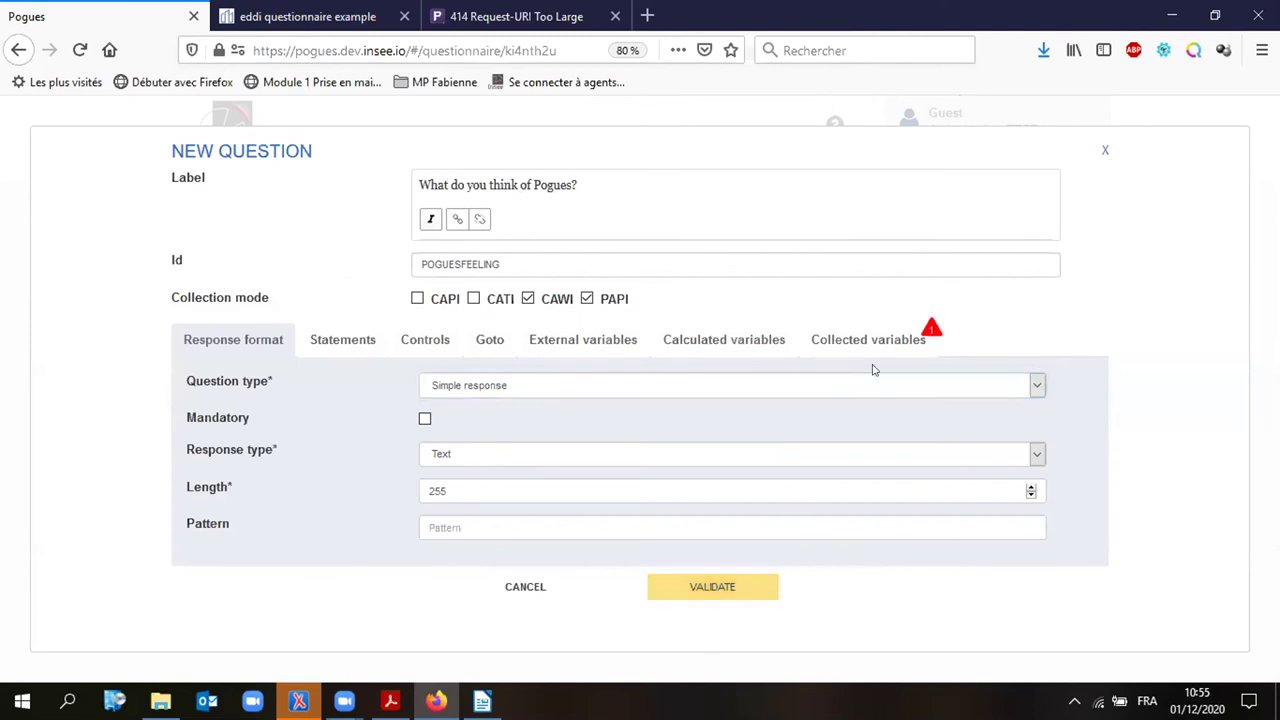
Step: Generate the collected variables for the POGUESFEELING question and validate the question
{"action": "left_click", "coordinate": [868, 340]}
{"action": "left_click", "coordinate": [1010, 438]}
{"action": "scroll", "coordinate": [943, 614], "scroll_direction": "down", "scroll_amount": 1}
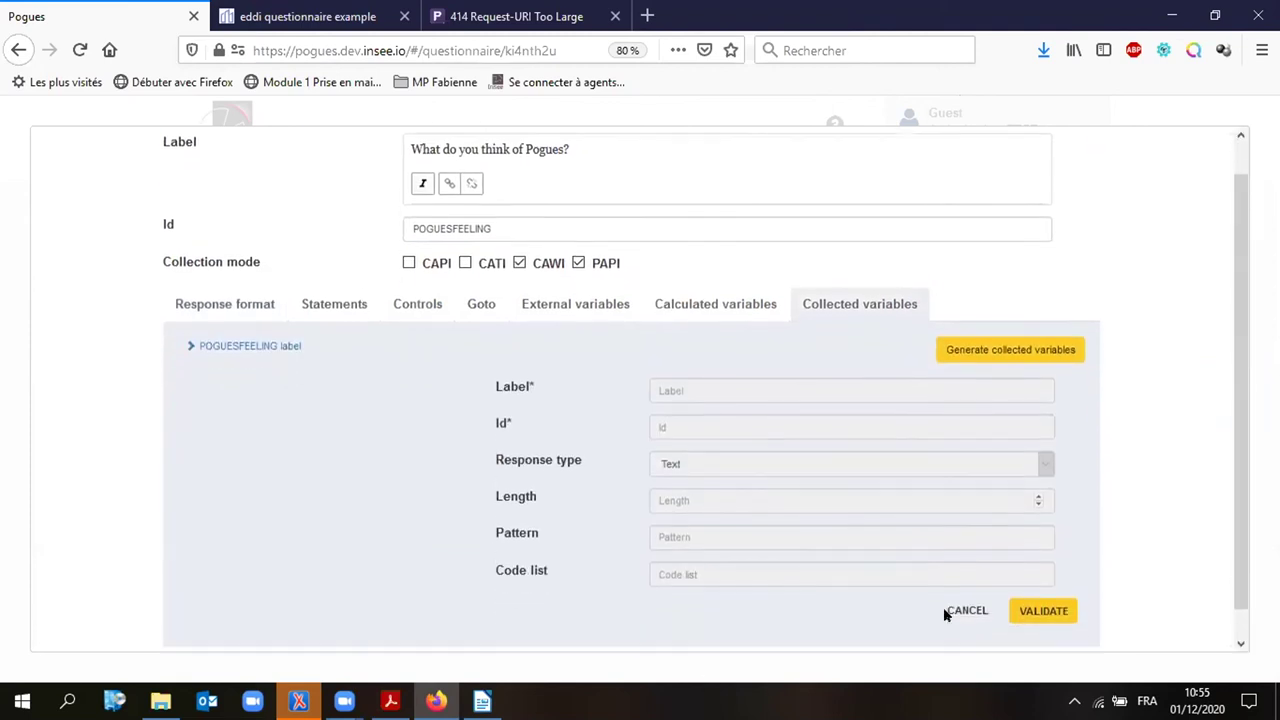
{"action": "scroll", "coordinate": [943, 614], "scroll_direction": "down", "scroll_amount": 1}
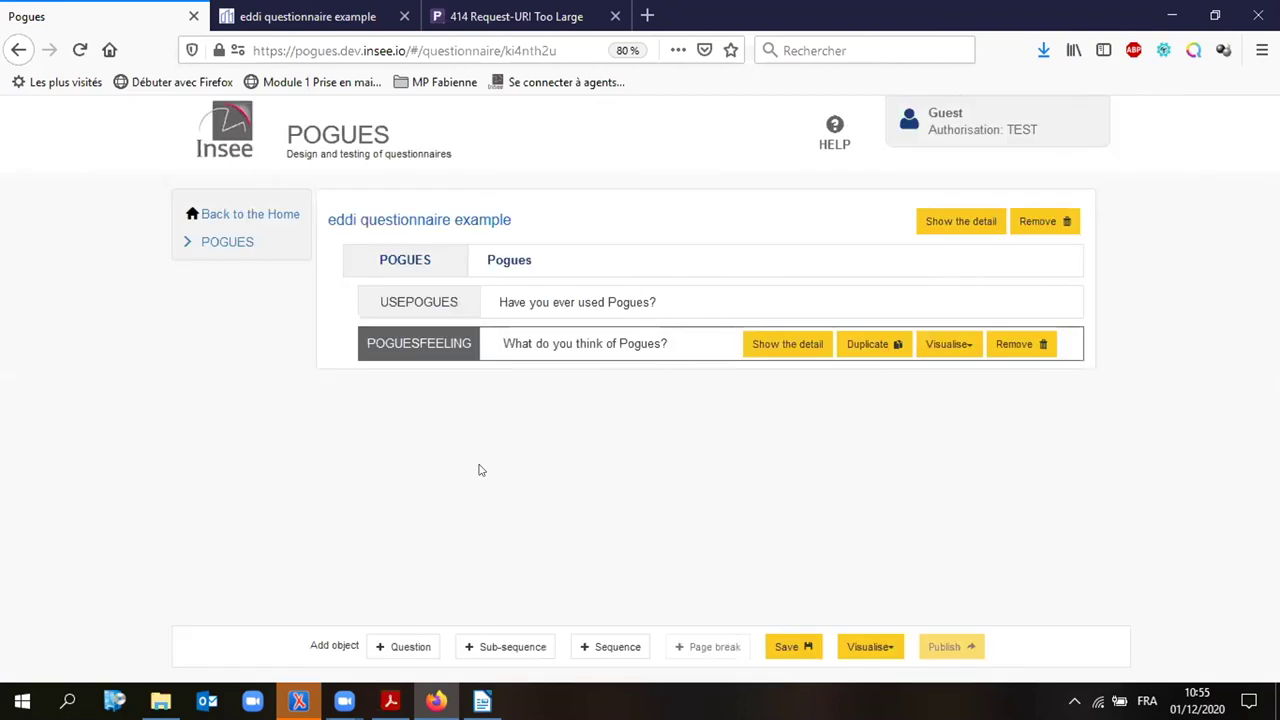
Step: Open the POGUESFEELING question's details and describe a new control as "Non response control"
{"action": "left_click", "coordinate": [789, 348]}
{"action": "left_click", "coordinate": [416, 340]}
{"action": "left_click", "coordinate": [697, 426]}
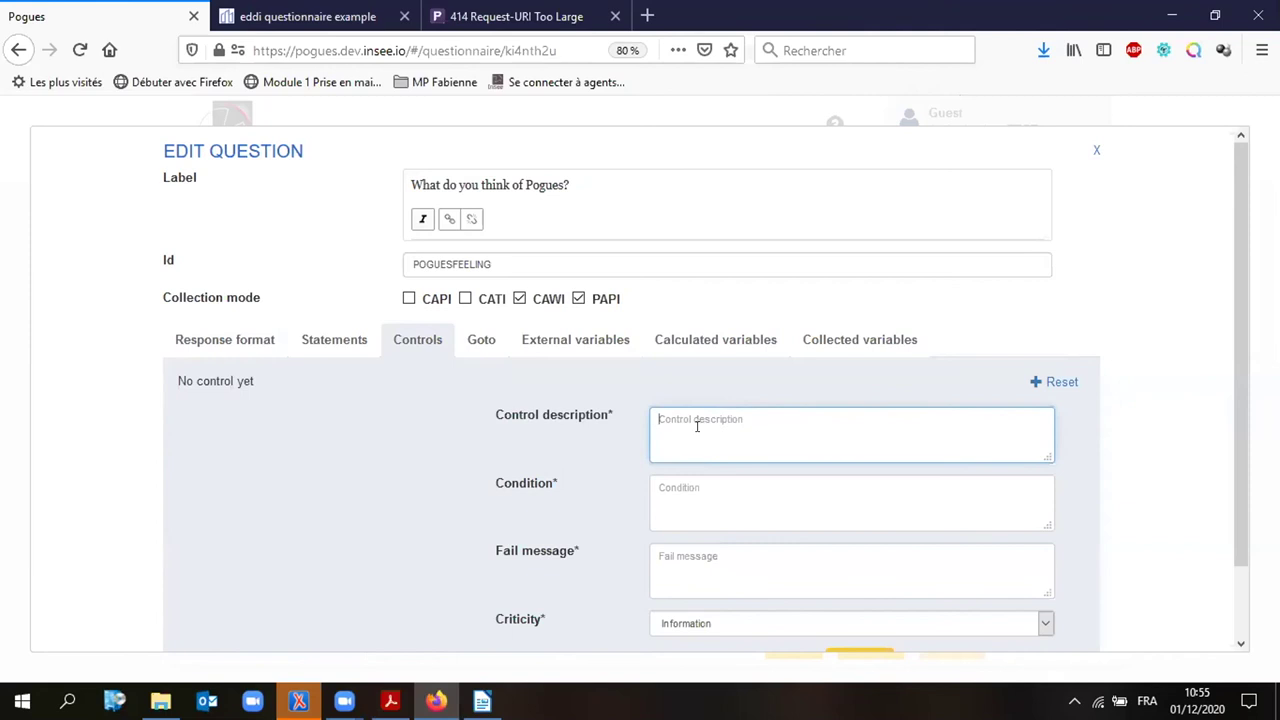
{"action": "type", "text": "Non response"}
{"action": "type", "text": "control"}
Step: Set the non-response control's condition to $POGUESFEELING$='' using the suggested POGUESFEELING variable
{"action": "left_click", "coordinate": [714, 480]}
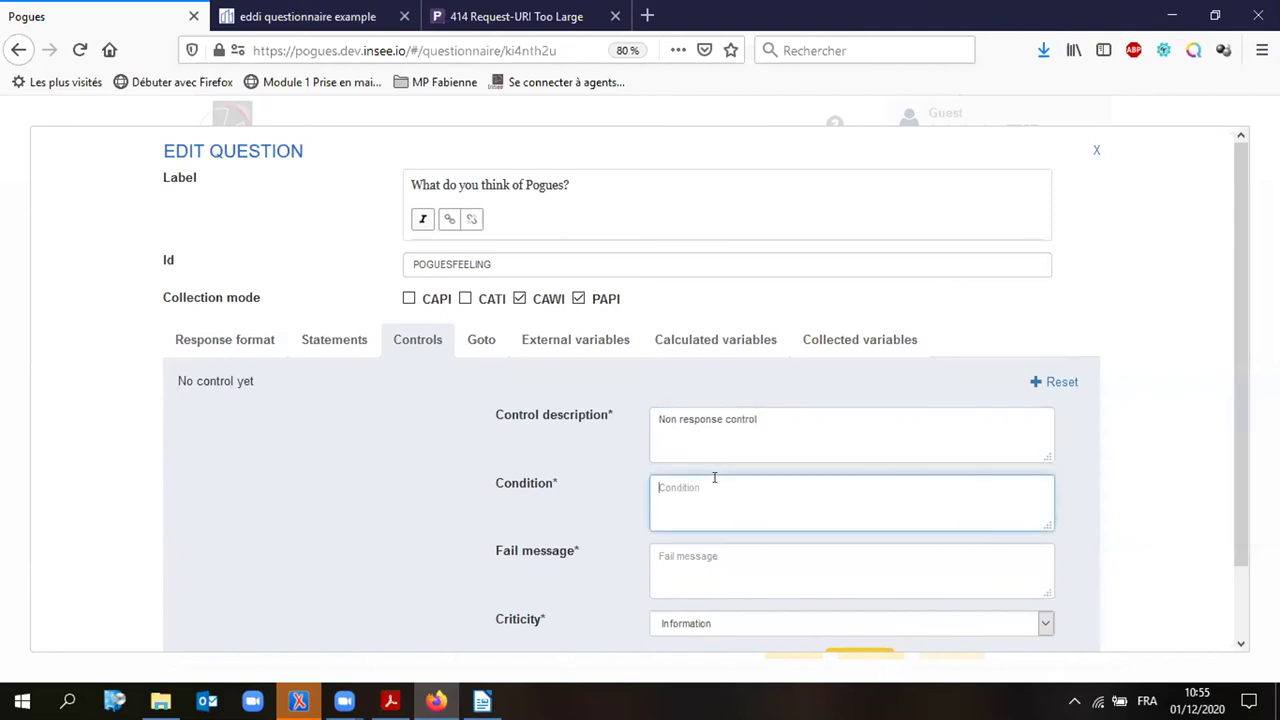
{"action": "type", "text": "$p"}
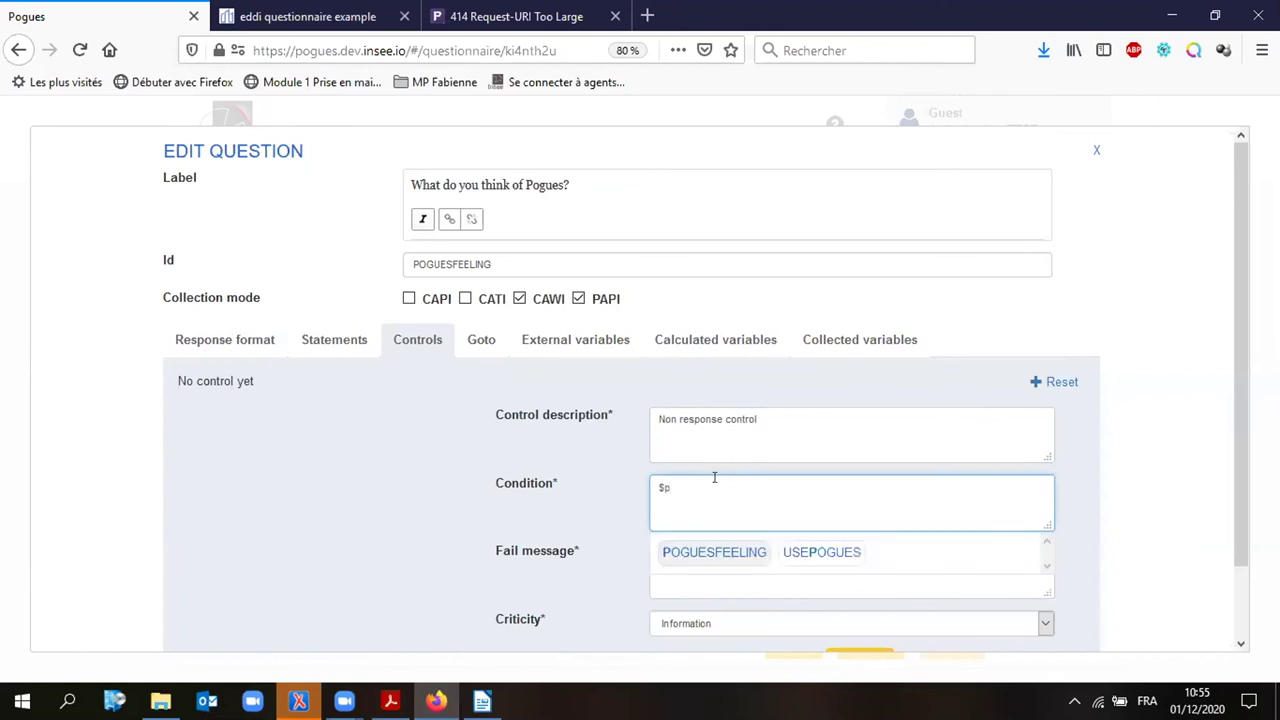
{"action": "left_click", "coordinate": [713, 552]}
{"action": "left_click", "coordinate": [656, 487]}
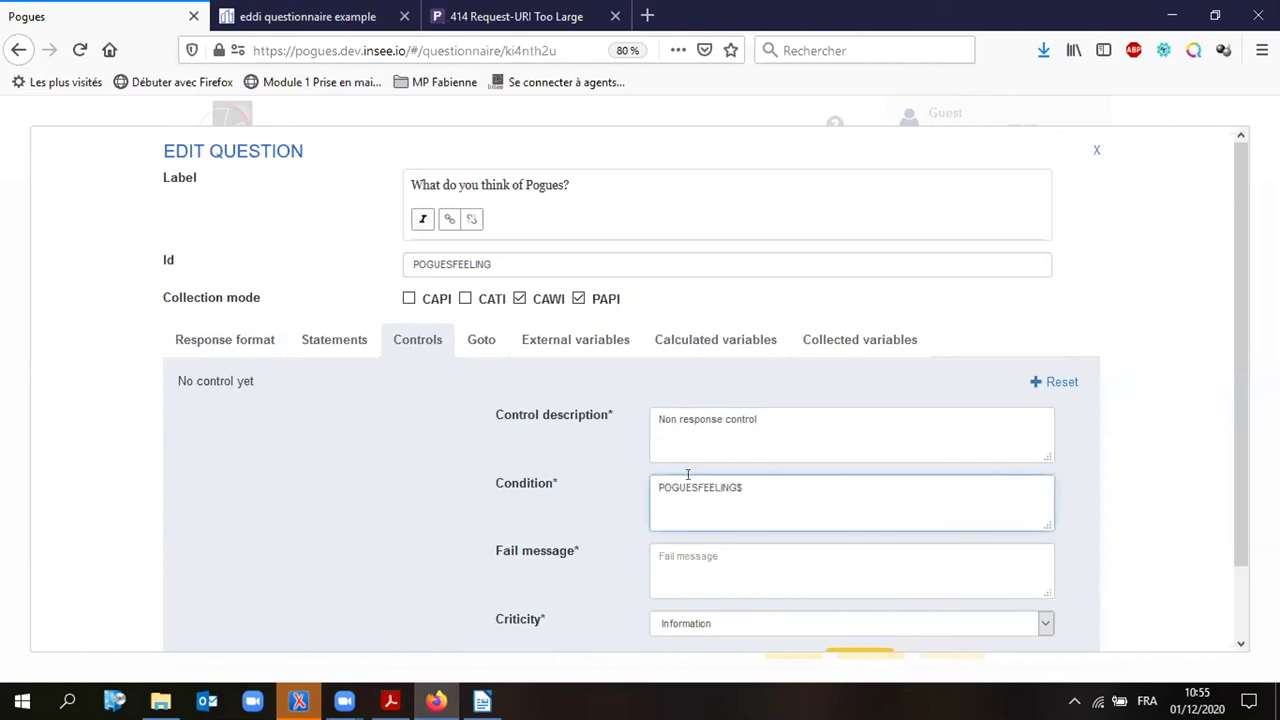
{"action": "type", "text": "$"}
{"action": "left_click", "coordinate": [752, 487]}
{"action": "key", "text": "BackSpace"}
{"action": "key", "text": "BackSpace"}
{"action": "key", "text": "BackSpace"}
{"action": "type", "text": "=''"}
Step: Set the control's fail message to "Please answer thiis question" and validate both the control and the question
{"action": "left_click", "coordinate": [733, 550]}
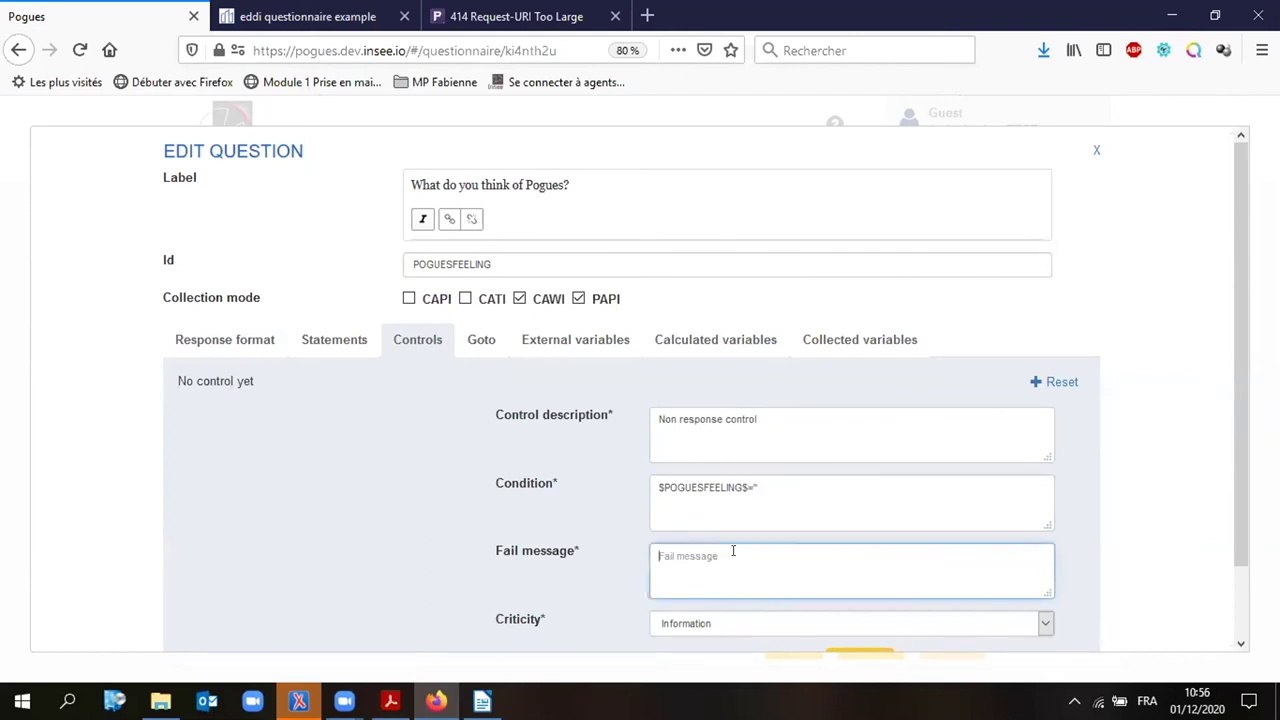
{"action": "type", "text": "Please answer mus"}
{"action": "key", "text": "BackSpace"}
{"action": "key", "text": "BackSpace"}
{"action": "type", "text": "is question"}
{"action": "scroll", "coordinate": [640, 545], "scroll_direction": "down", "scroll_amount": 2}
{"action": "left_click", "coordinate": [866, 582]}
{"action": "left_click", "coordinate": [716, 640]}
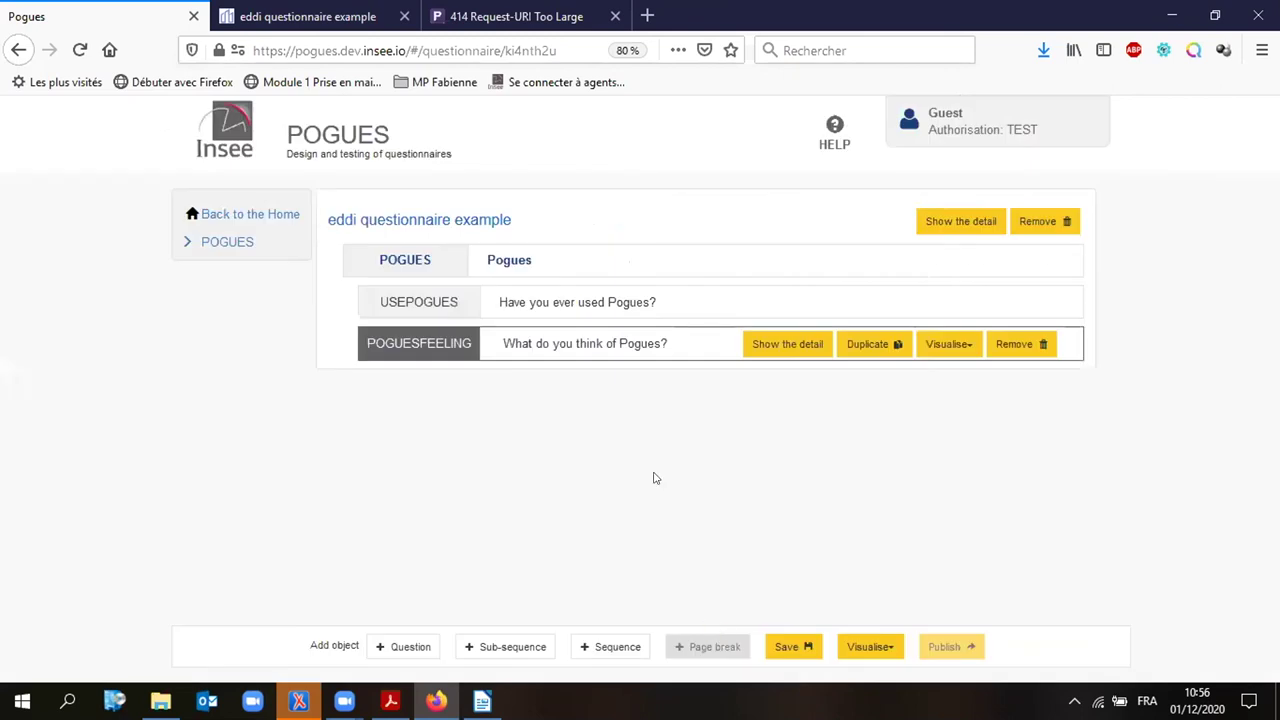
Step: Add a new sequence labelled "Eno" after the POGUESFEELING question and validate it
{"action": "left_click", "coordinate": [608, 647]}
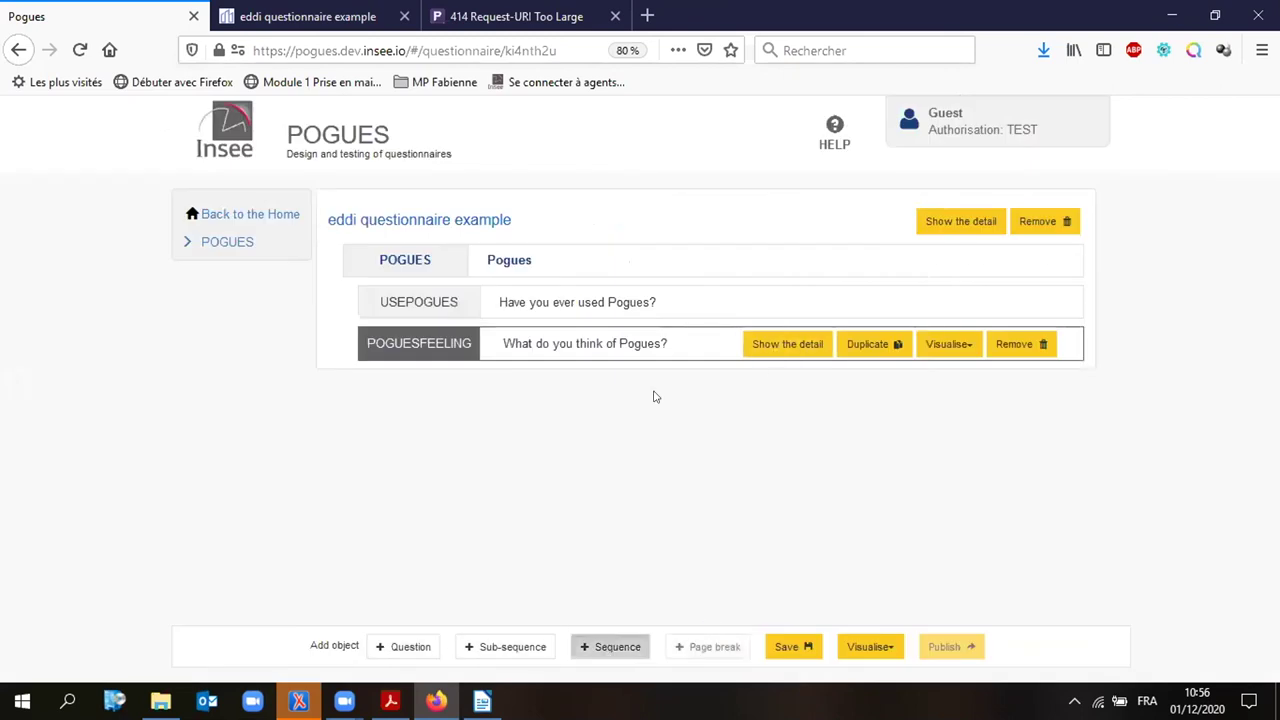
{"action": "type", "text": "Enq"}
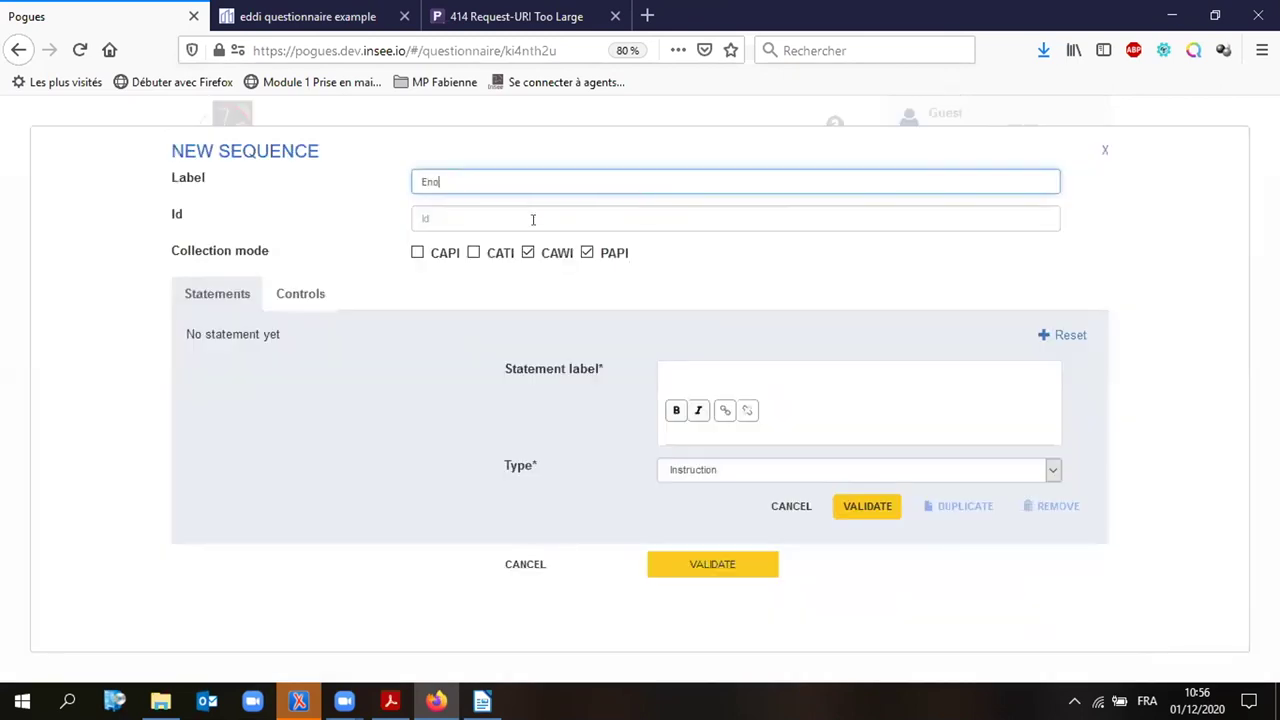
{"action": "left_click", "coordinate": [700, 566]}
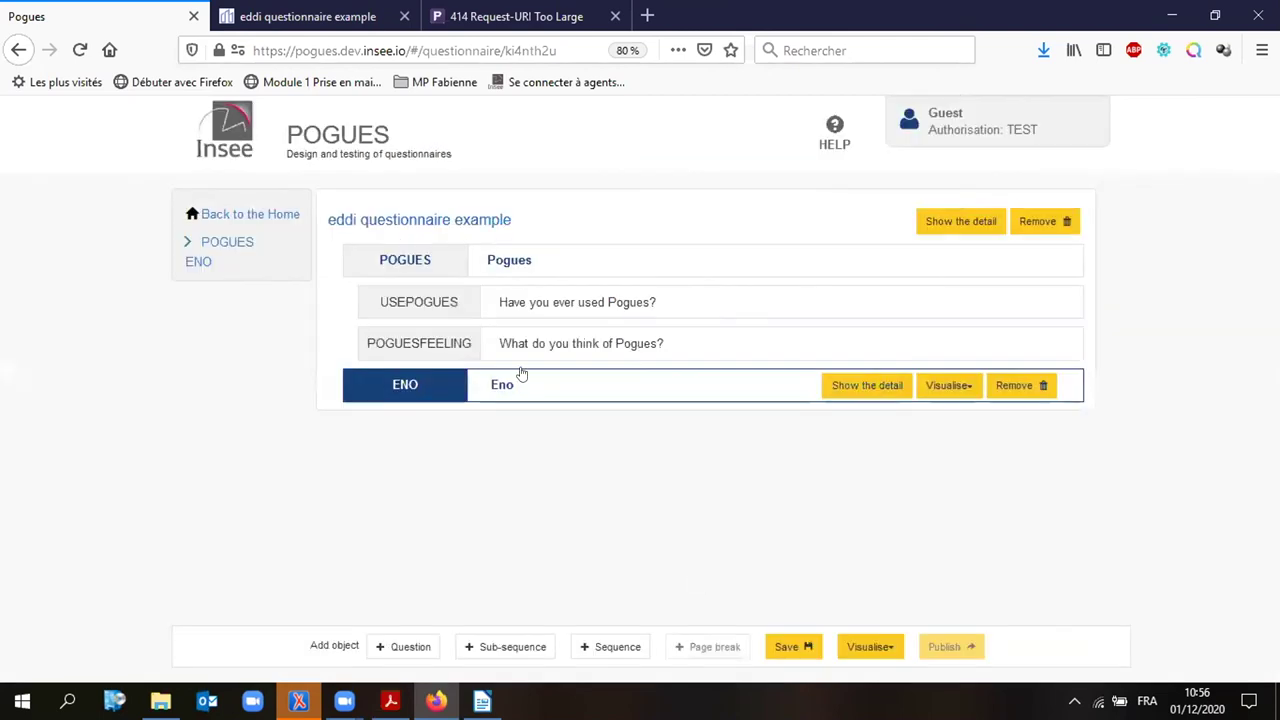
Step: Start a GoTo in the USEPOGUES question's details, described as "If you answered no, please go to Eno sequence"
{"action": "left_click", "coordinate": [590, 308]}
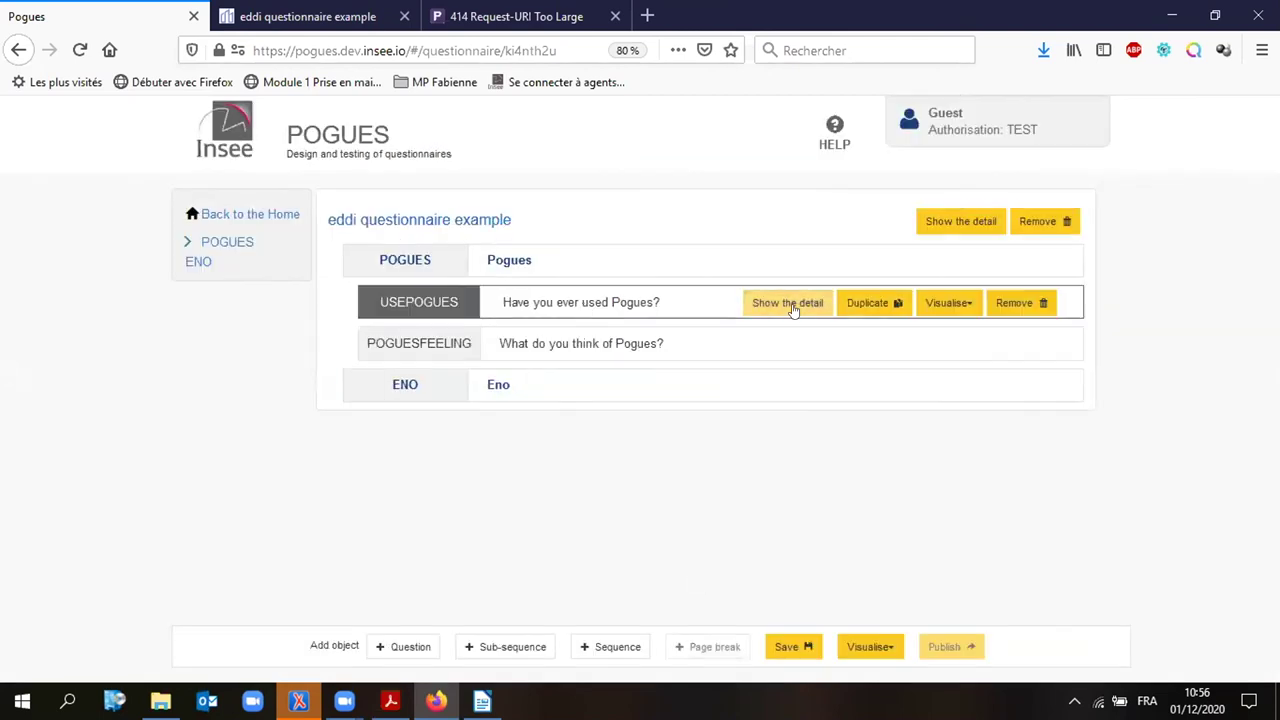
{"action": "left_click", "coordinate": [791, 310]}
{"action": "left_click", "coordinate": [483, 341]}
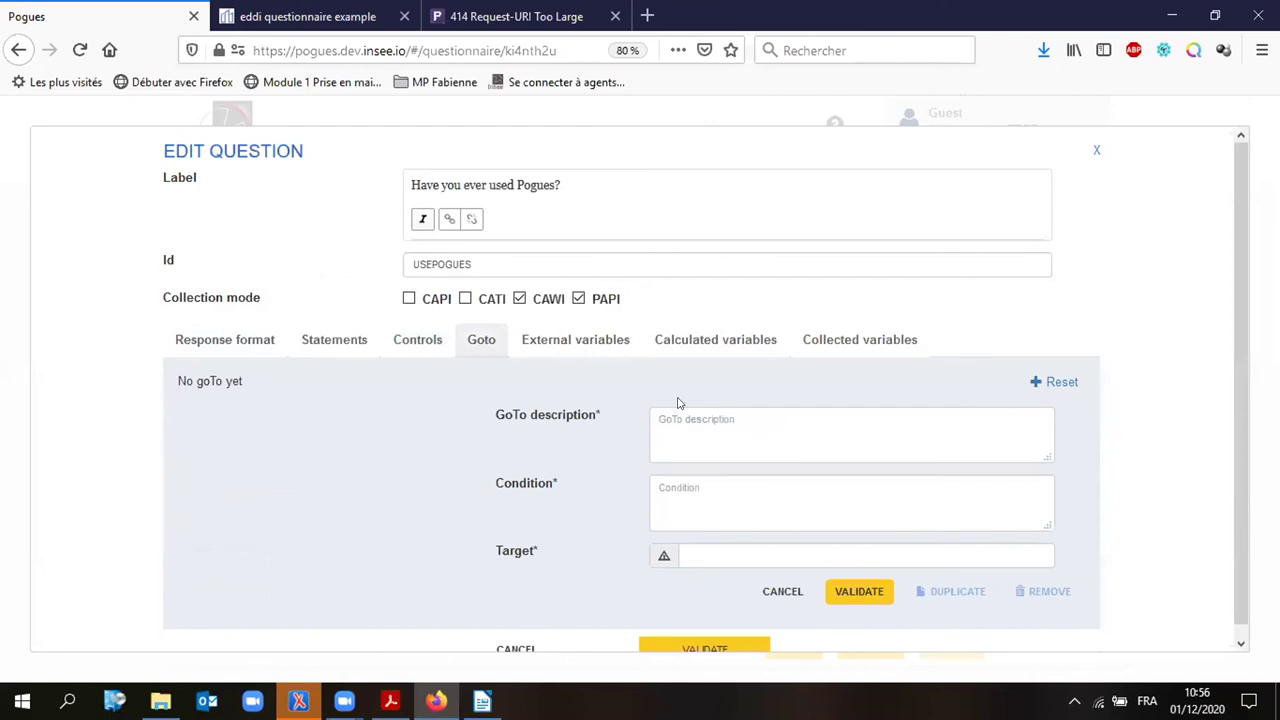
{"action": "left_click", "coordinate": [704, 414]}
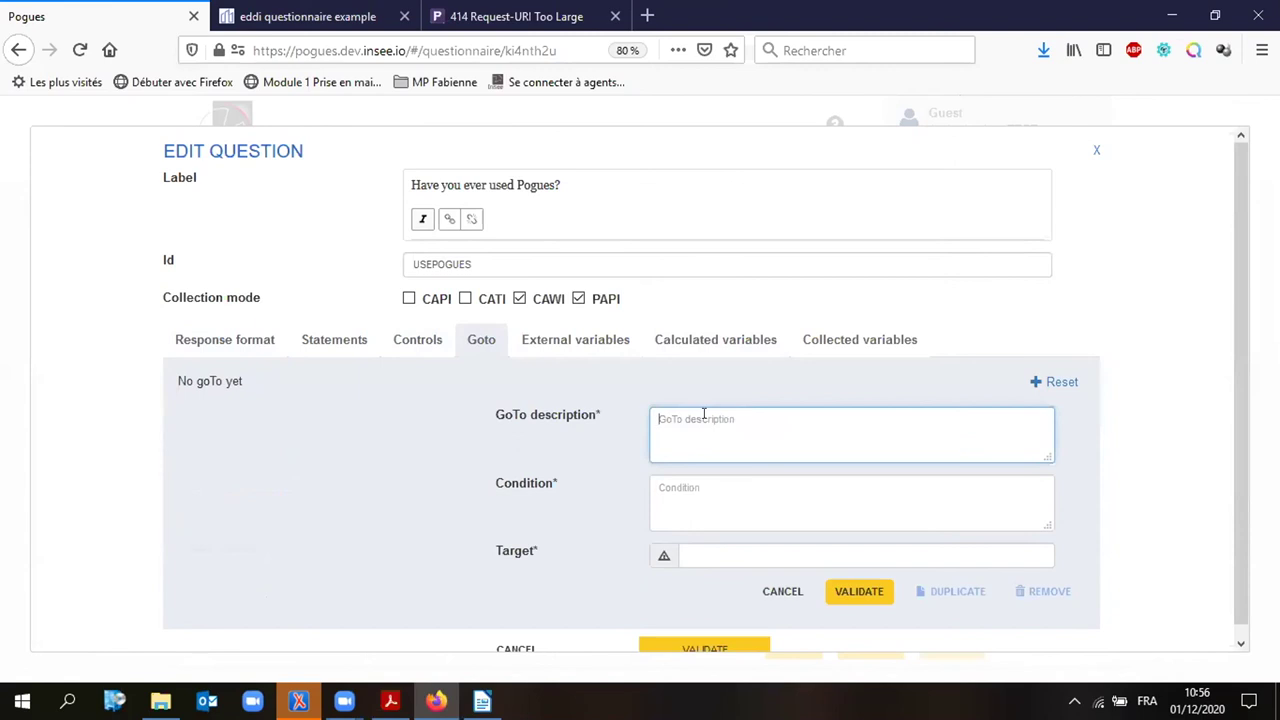
{"action": "type", "text": "If you"}
{"action": "type", "text": "r "}
{"action": "type", "text": " an"}
{"action": "type", "text": "swere"}
{"action": "type", "text": "d no"}
{"action": "type", "text": ", please"}
{"action": "type", "text": " go to"}
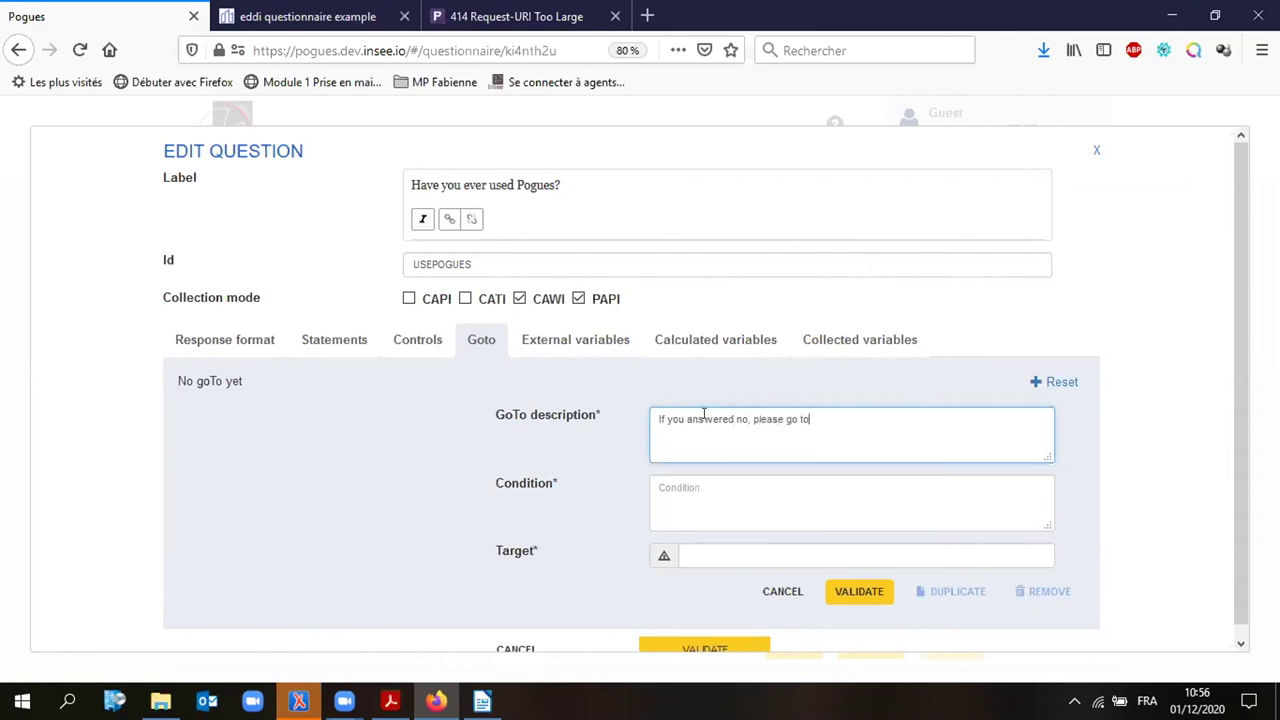
{"action": "type", "text": " Eno sequence"}
Step: Set the GoTo's condition to $USEPOGUES$ ='2' using the suggested USEPOGUES variable
{"action": "left_click", "coordinate": [729, 490]}
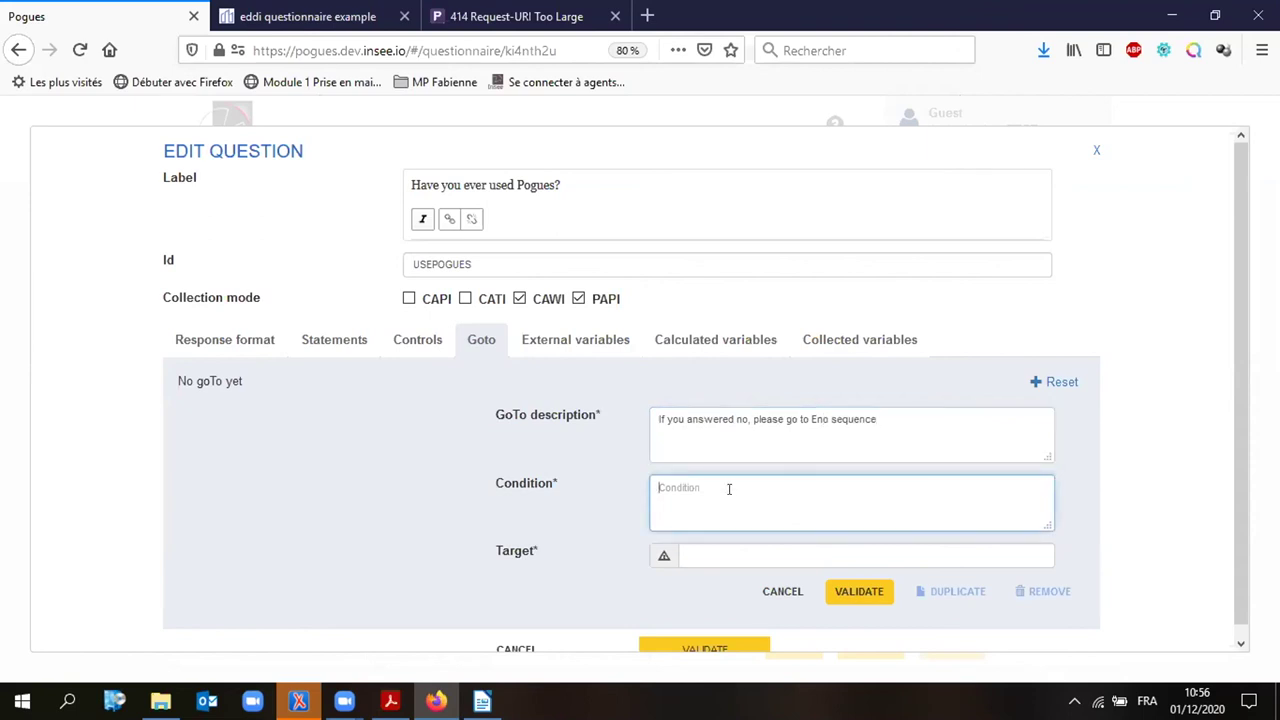
{"action": "type", "text": "$U"}
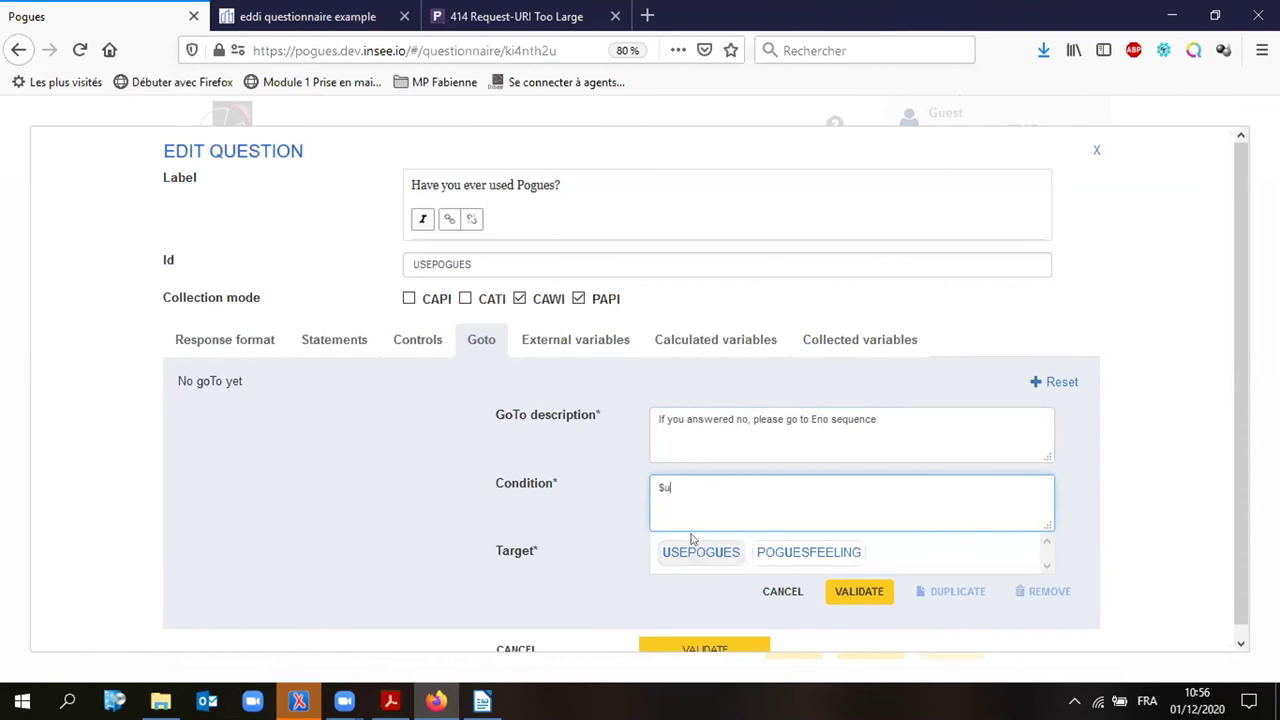
{"action": "left_click", "coordinate": [689, 547]}
{"action": "left_click", "coordinate": [653, 478]}
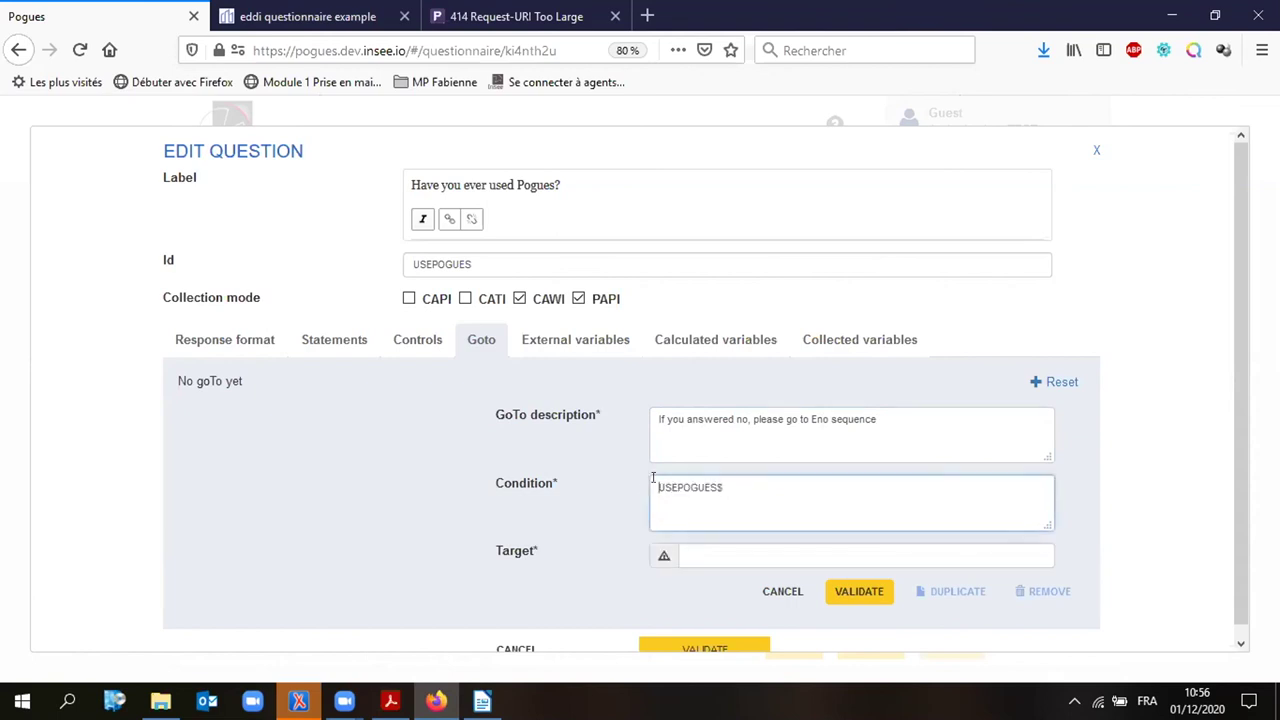
{"action": "type", "text": "$"}
{"action": "left_click", "coordinate": [745, 480]}
{"action": "type", "text": "='2"}
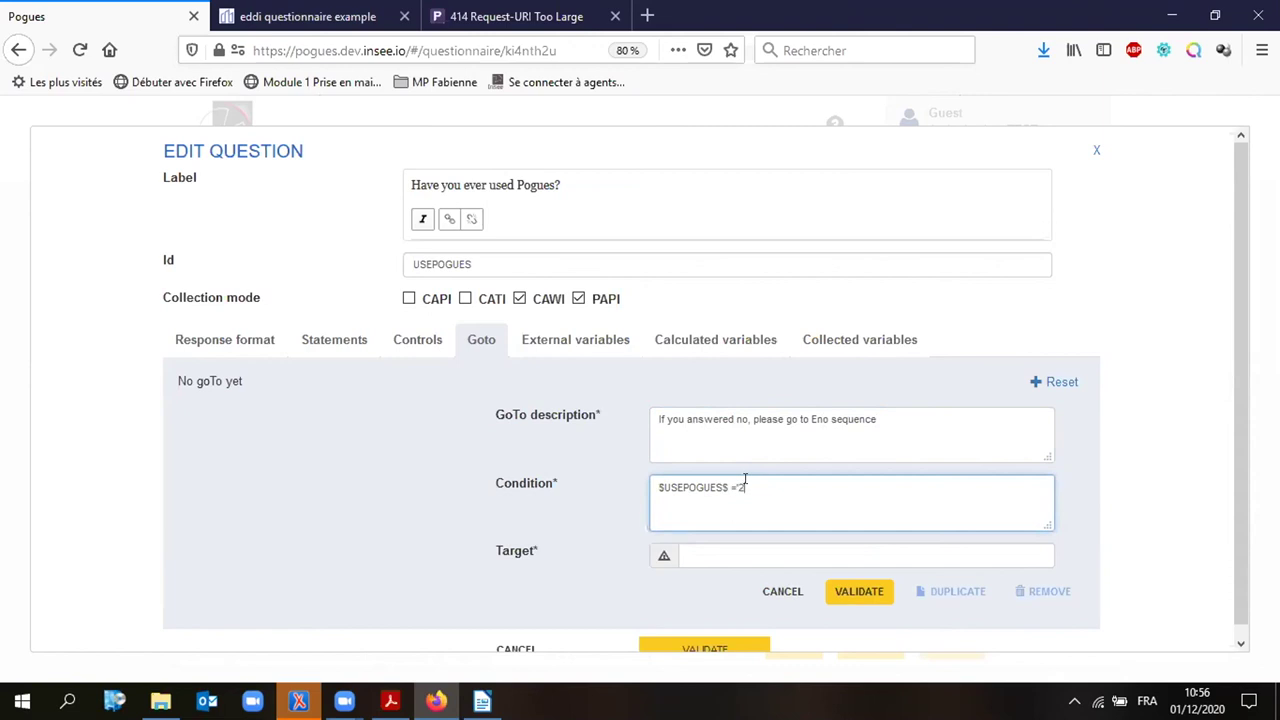
Step: Choose ENO - Eno as the GoTo's target and validate both the GoTo and the question
{"action": "left_click", "coordinate": [705, 555]}
{"action": "type", "text": "Eno"}
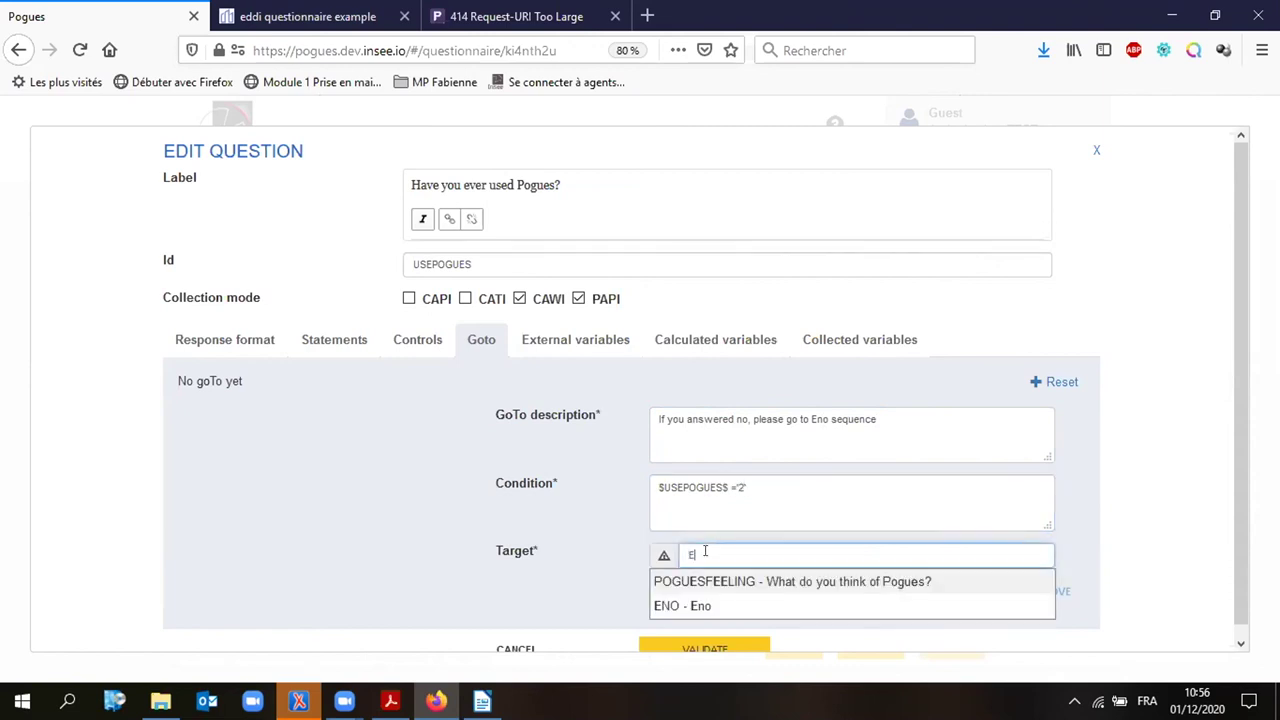
{"action": "left_click", "coordinate": [706, 581]}
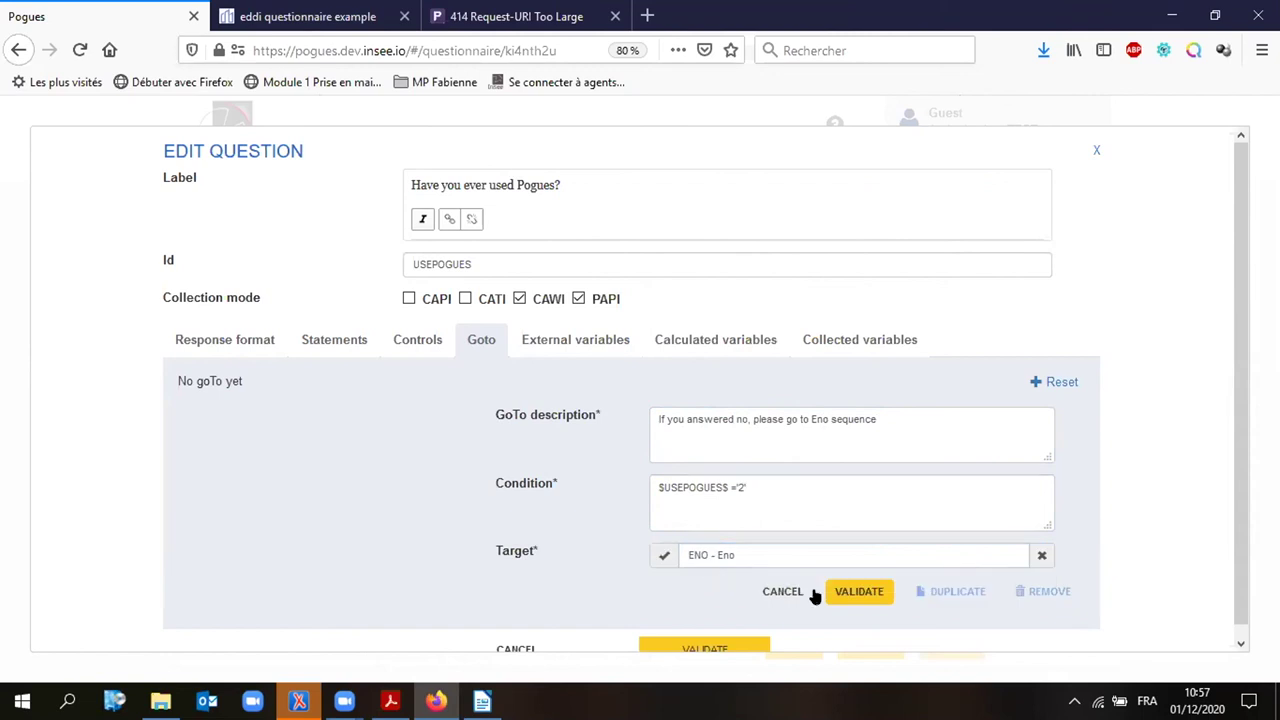
{"action": "left_click", "coordinate": [845, 596]}
{"action": "left_click", "coordinate": [709, 650]}
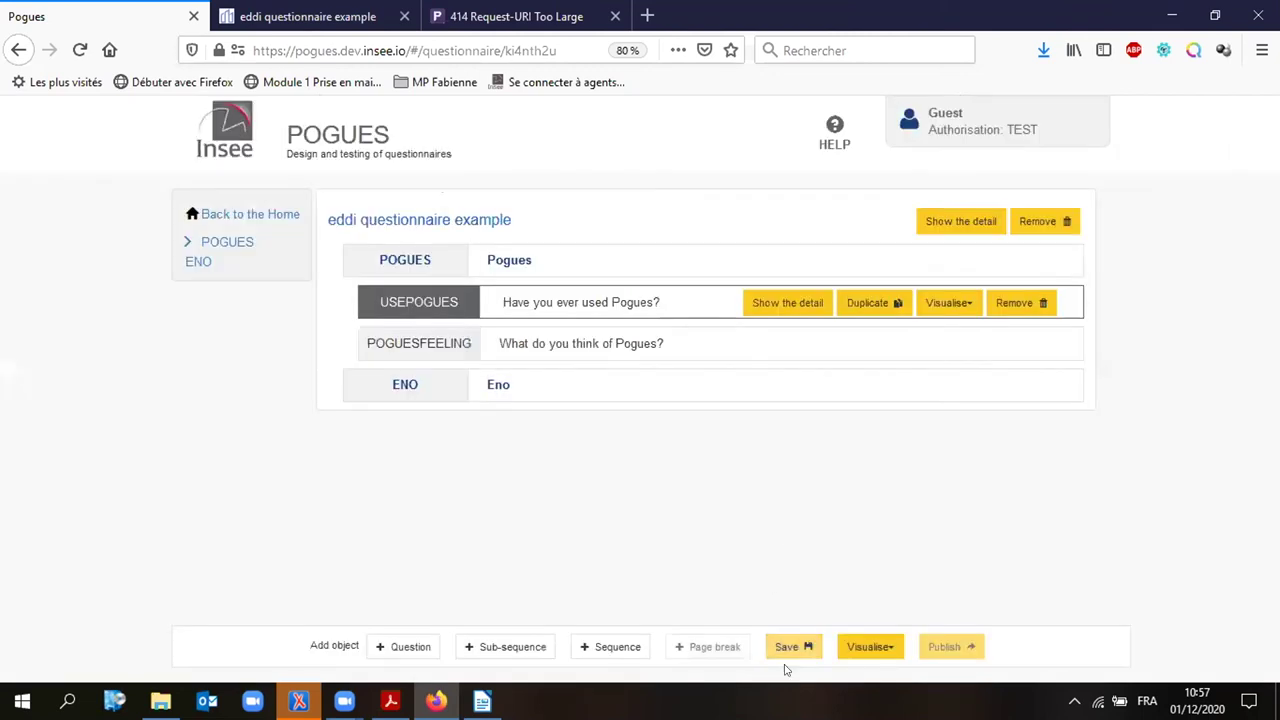
Step: Save the questionnaire and run its Web preview, submitting the Pogues page without answers
{"action": "left_click", "coordinate": [862, 647]}
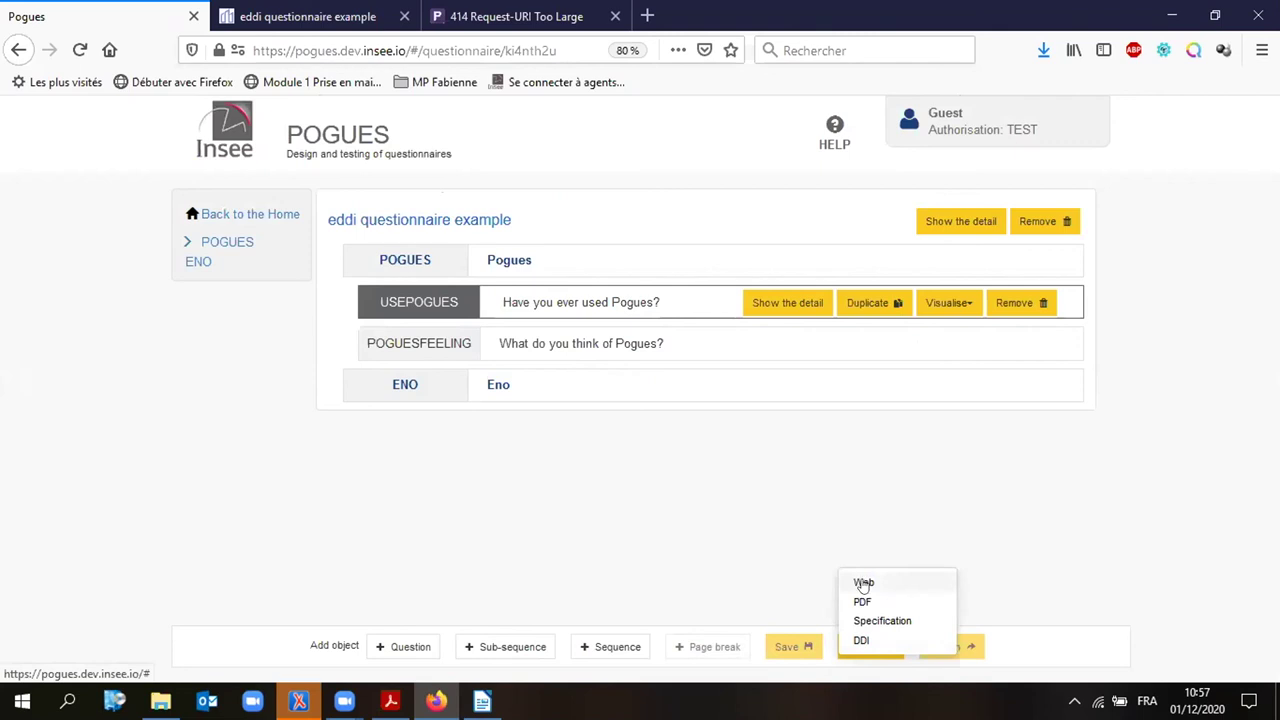
{"action": "left_click", "coordinate": [863, 583]}
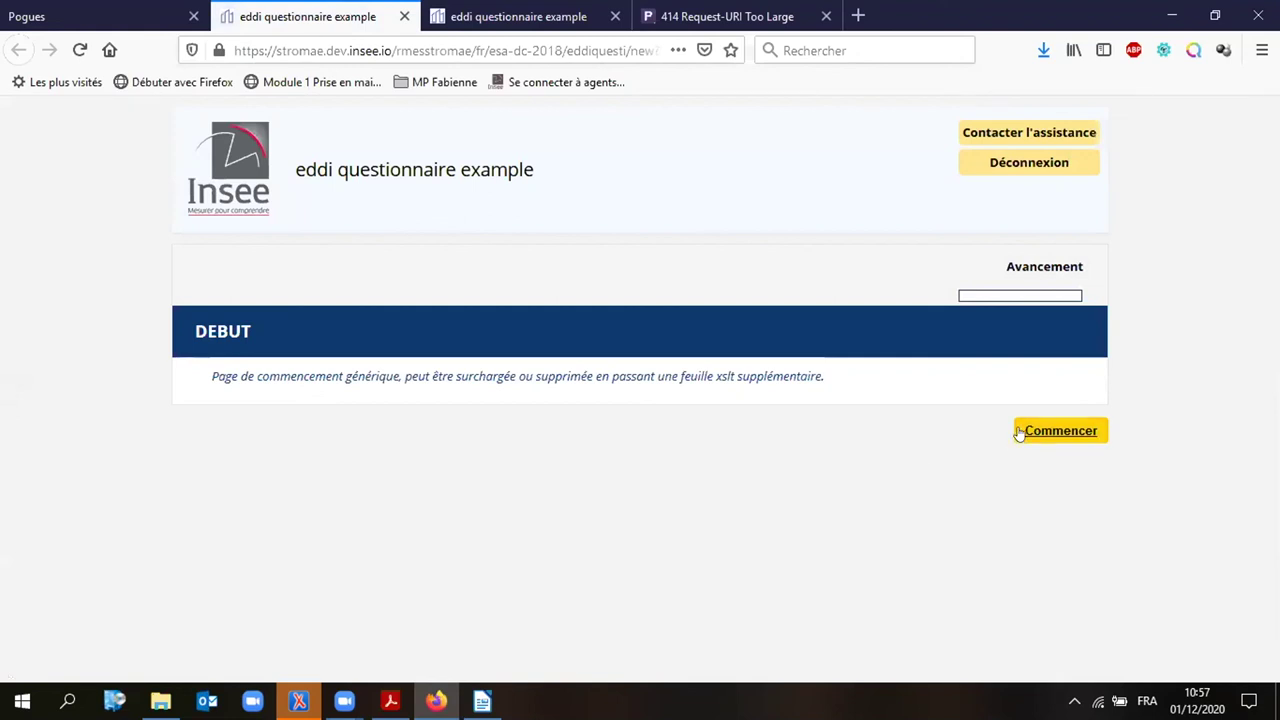
{"action": "left_click", "coordinate": [1019, 432]}
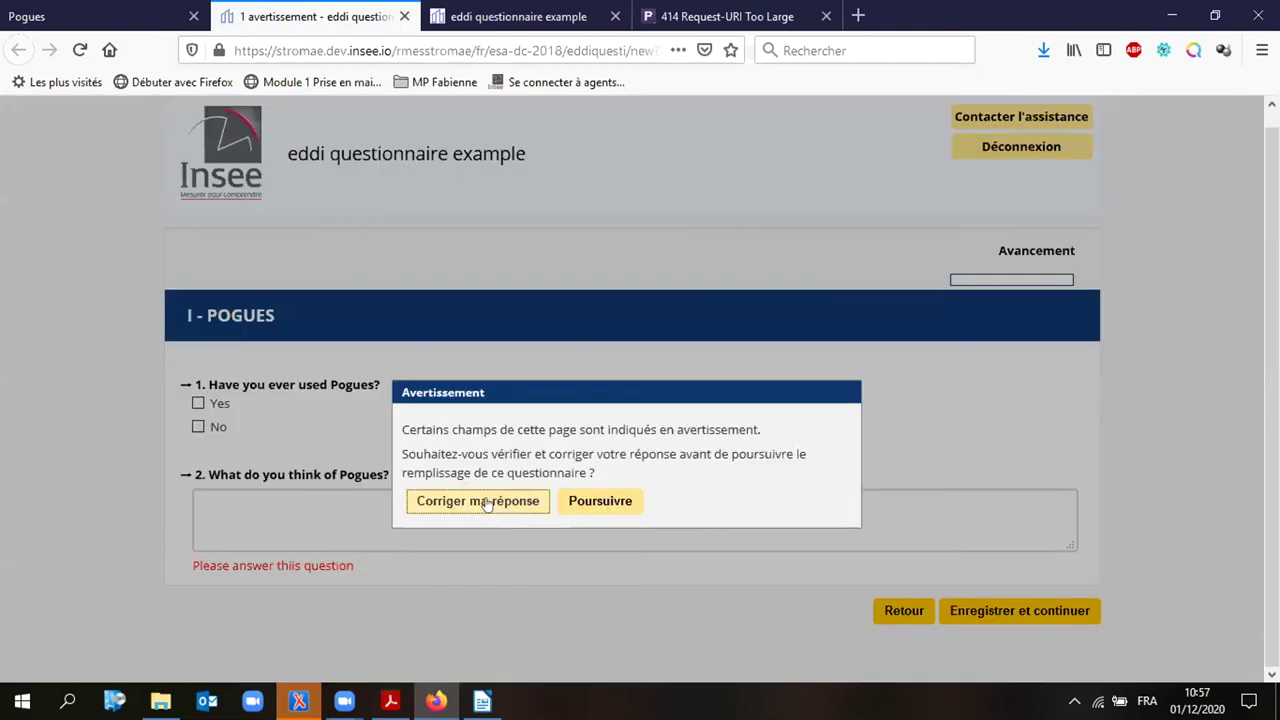
Step: Return from the warning to correct the response, answer No to "Have you ever used Pogues?" and continue
{"action": "left_click", "coordinate": [555, 405]}
{"action": "double_click", "coordinate": [555, 405]}
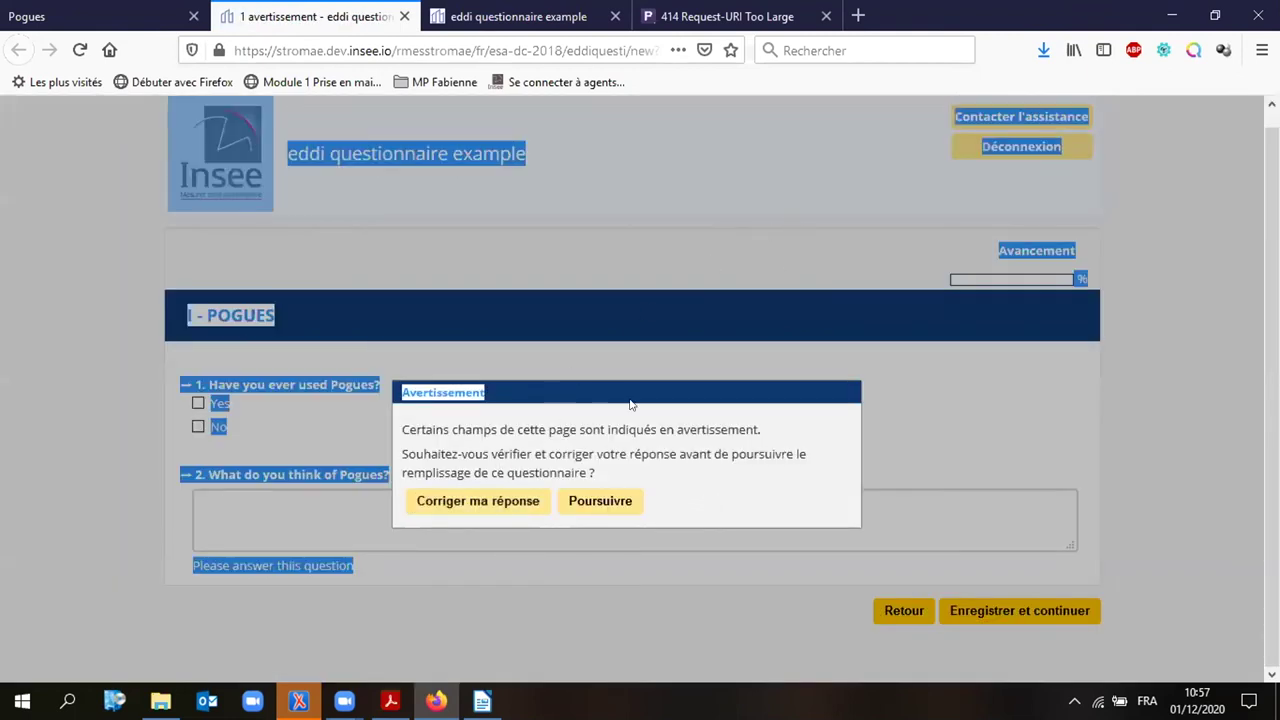
{"action": "left_click", "coordinate": [557, 399]}
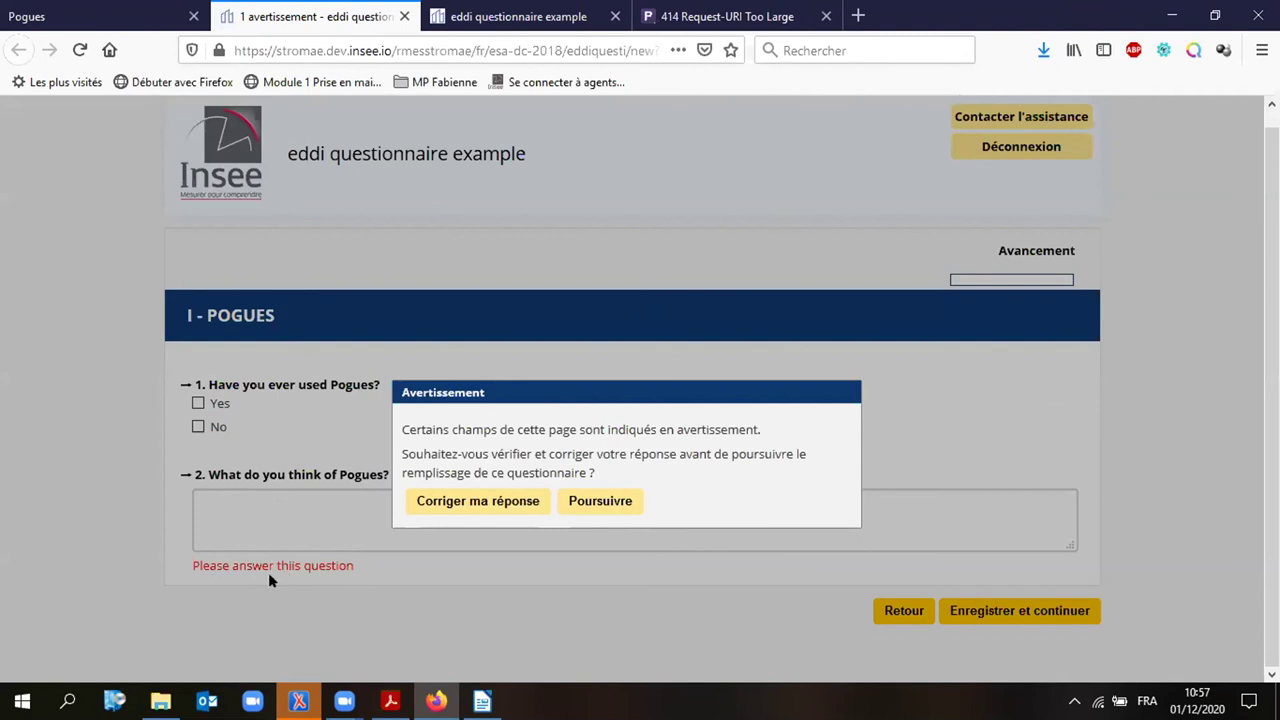
{"action": "left_click", "coordinate": [512, 501]}
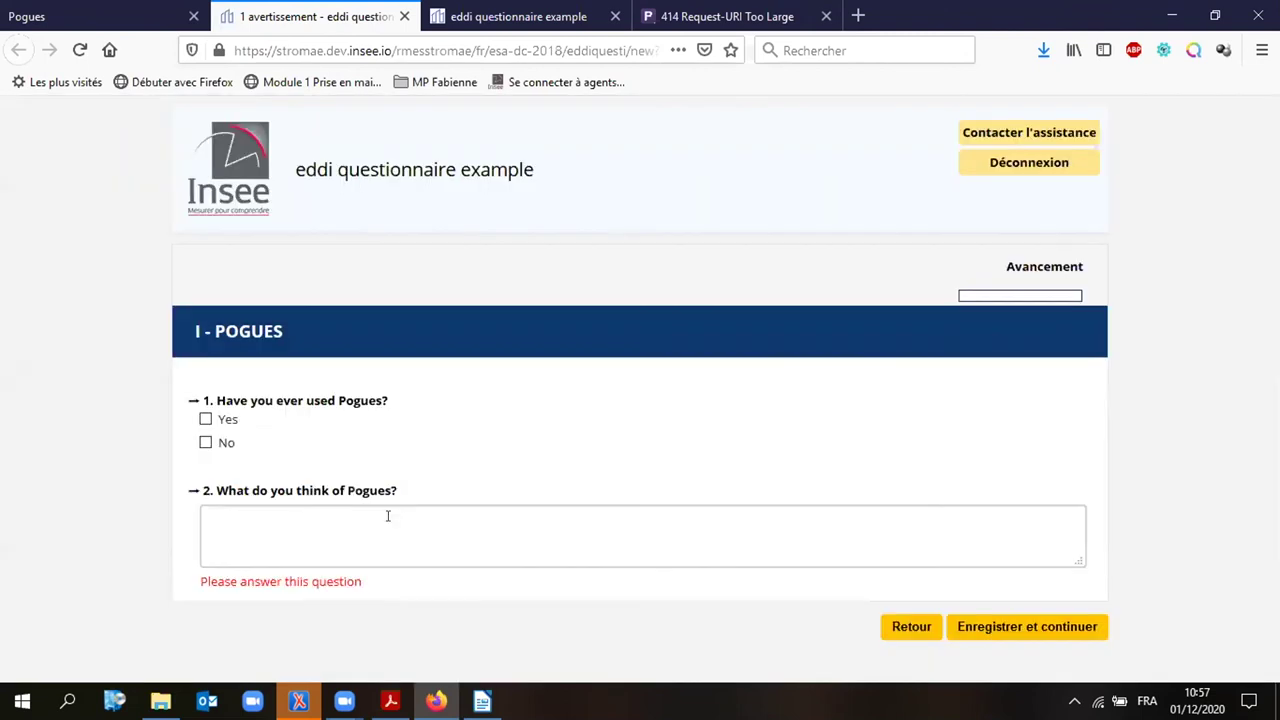
{"action": "left_click", "coordinate": [204, 444]}
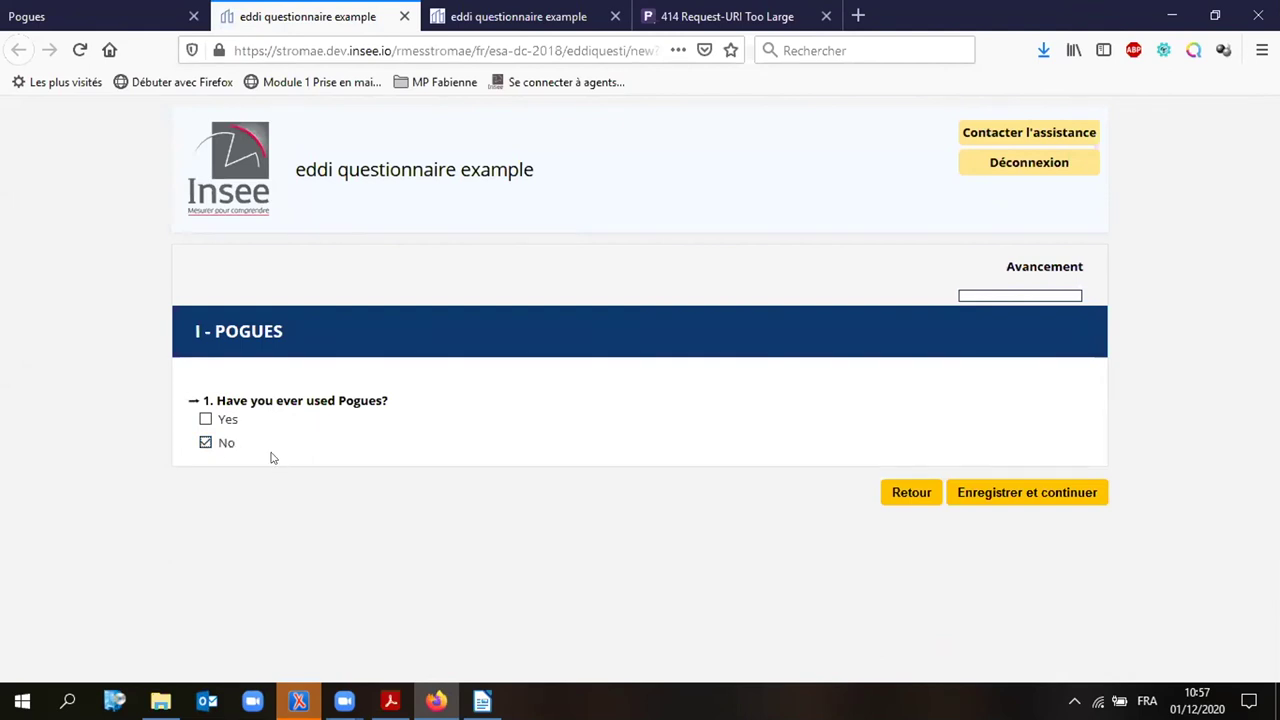
{"action": "left_click", "coordinate": [988, 494]}
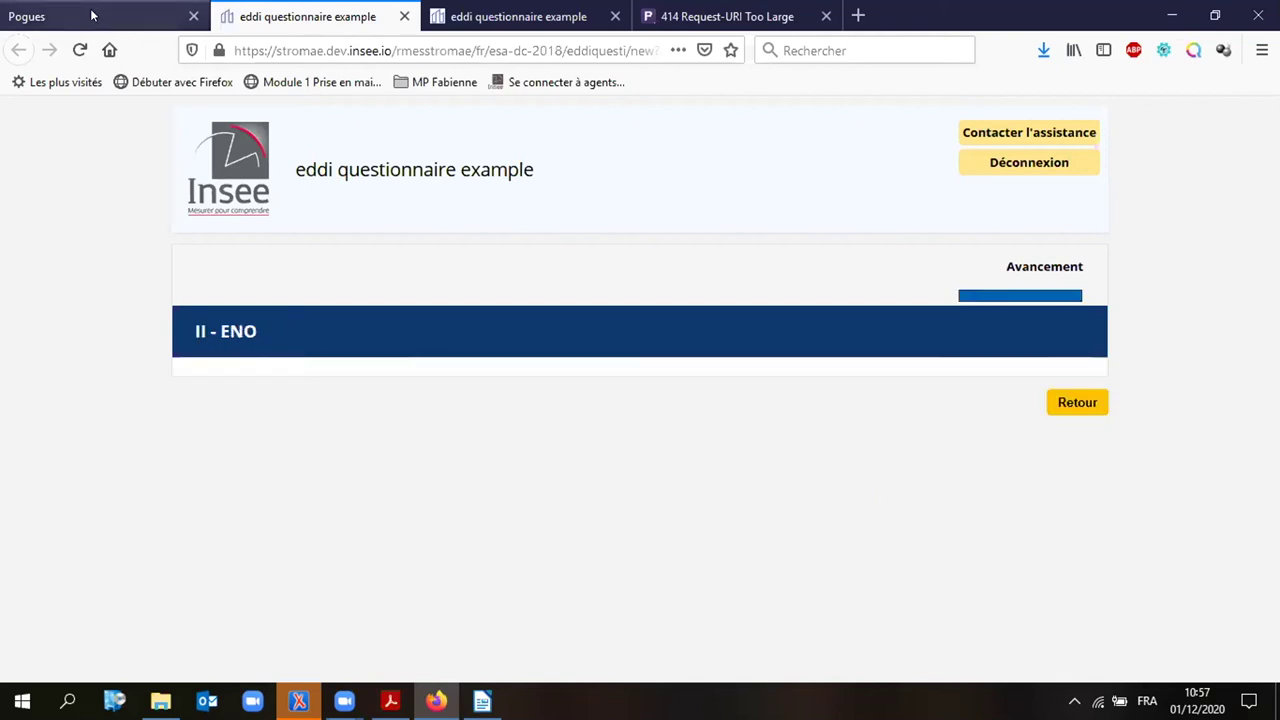
Step: Switch to the eddi-2020-12-01.pdf presentation in Acrobat Reader and show the "Next steps for Pogues and Eno" slide
{"action": "left_click", "coordinate": [390, 701]}
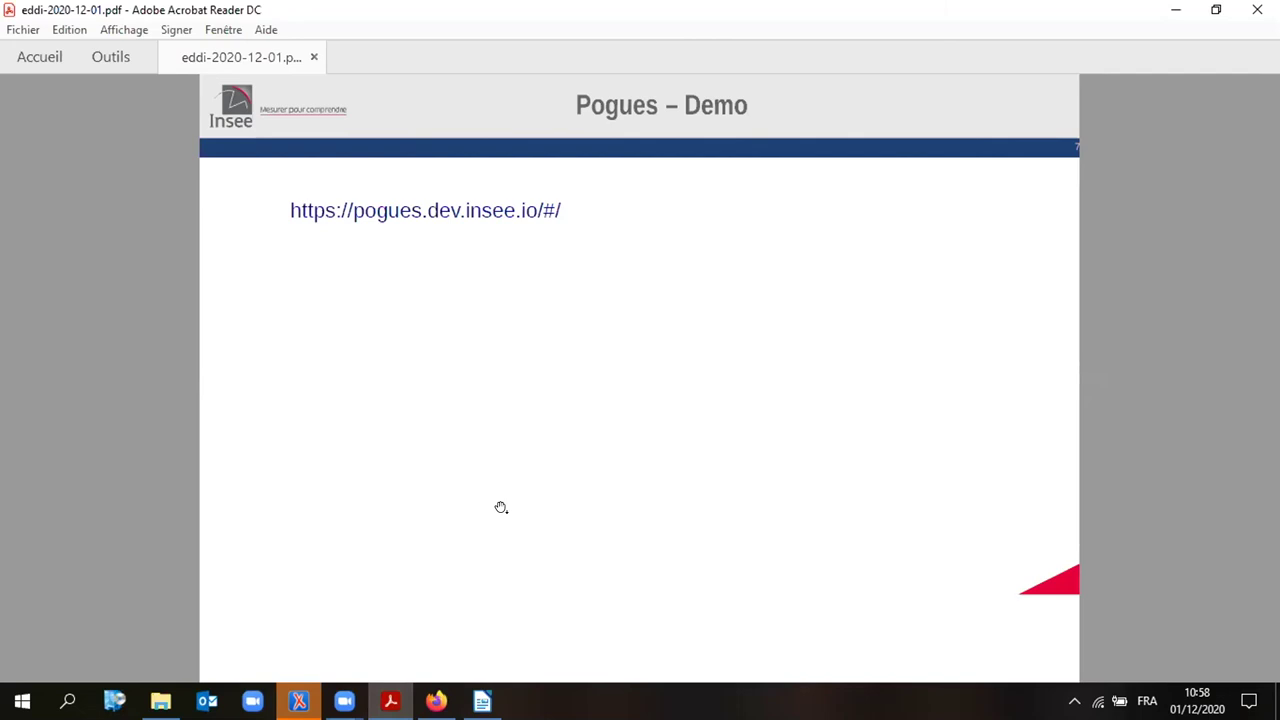
{"action": "scroll", "coordinate": [501, 507], "scroll_direction": "down", "scroll_amount": 1}
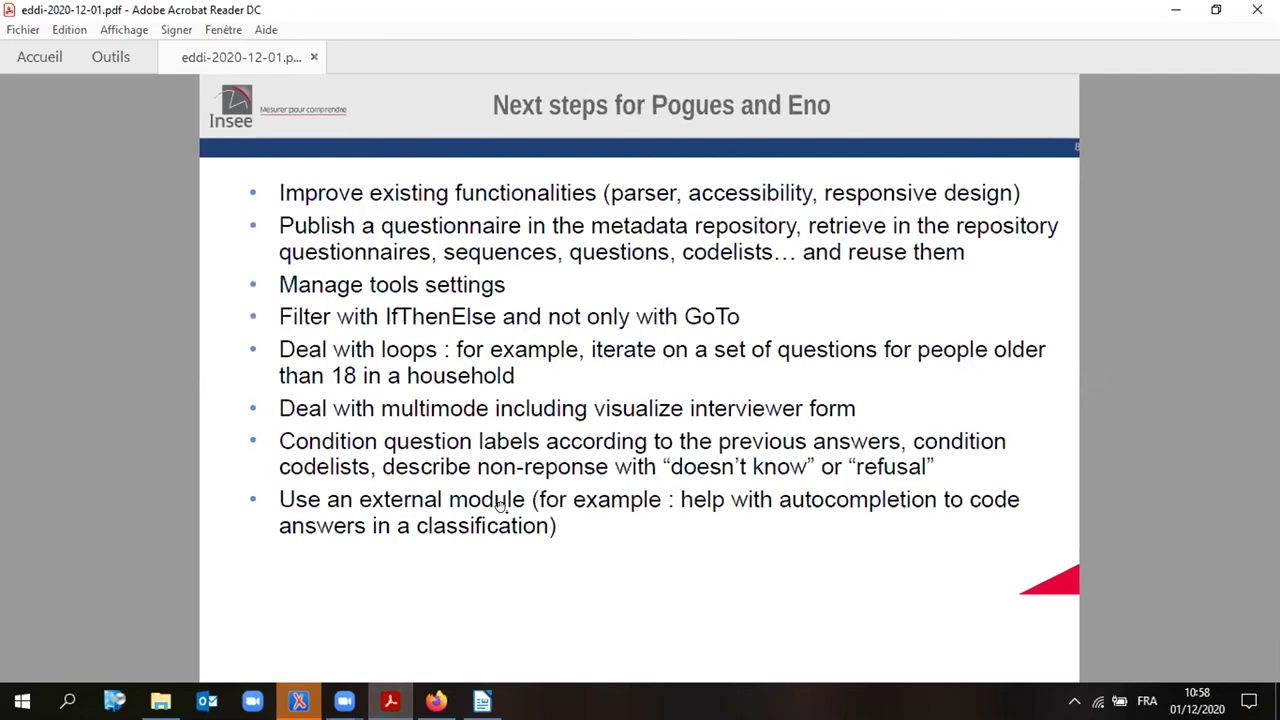